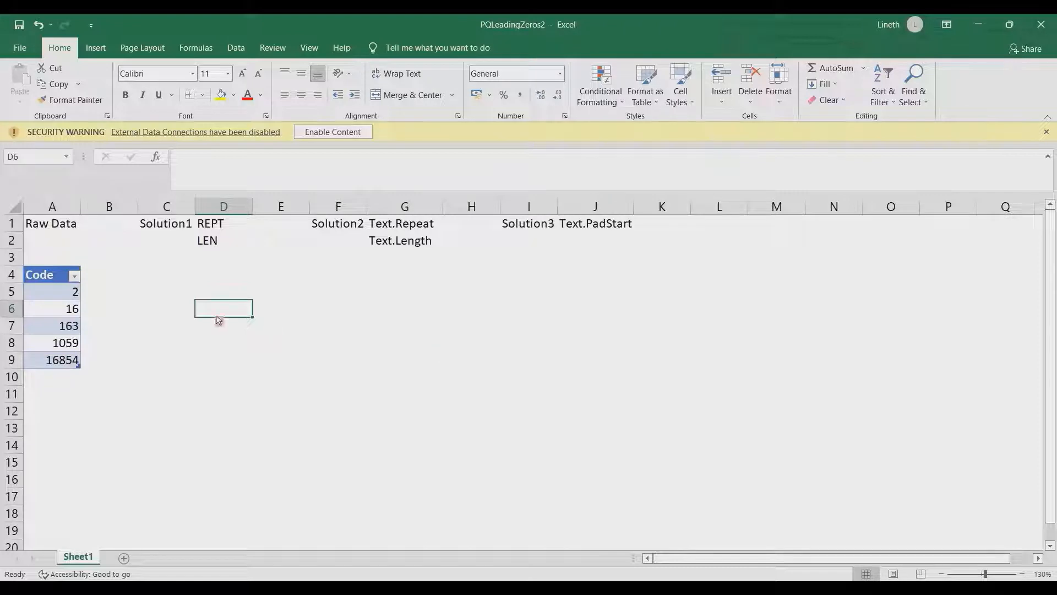
left_click_drag(41, 279, 55, 361)
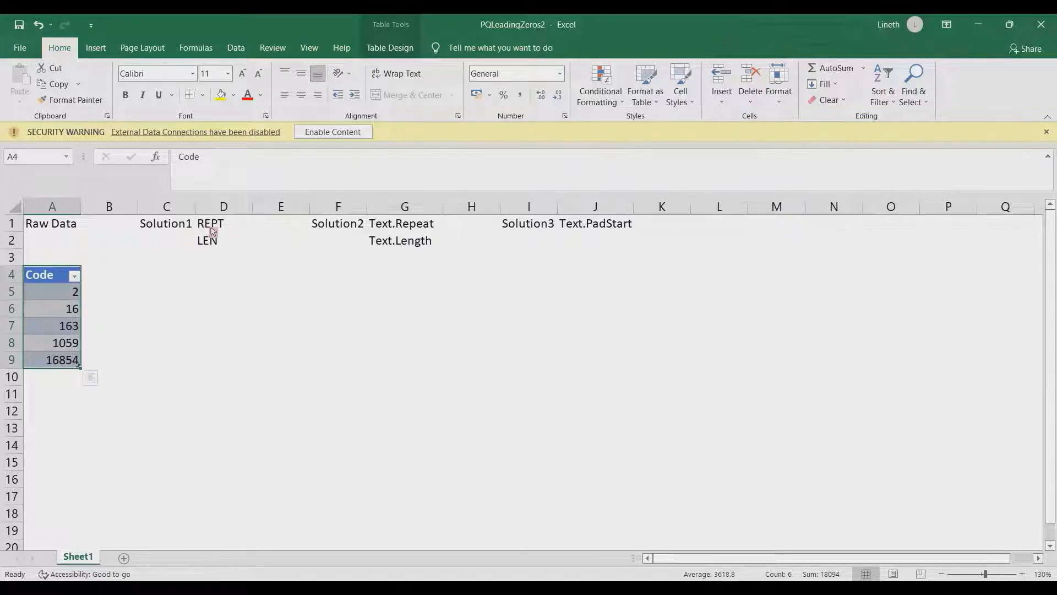
left_click_drag(213, 227, 215, 243)
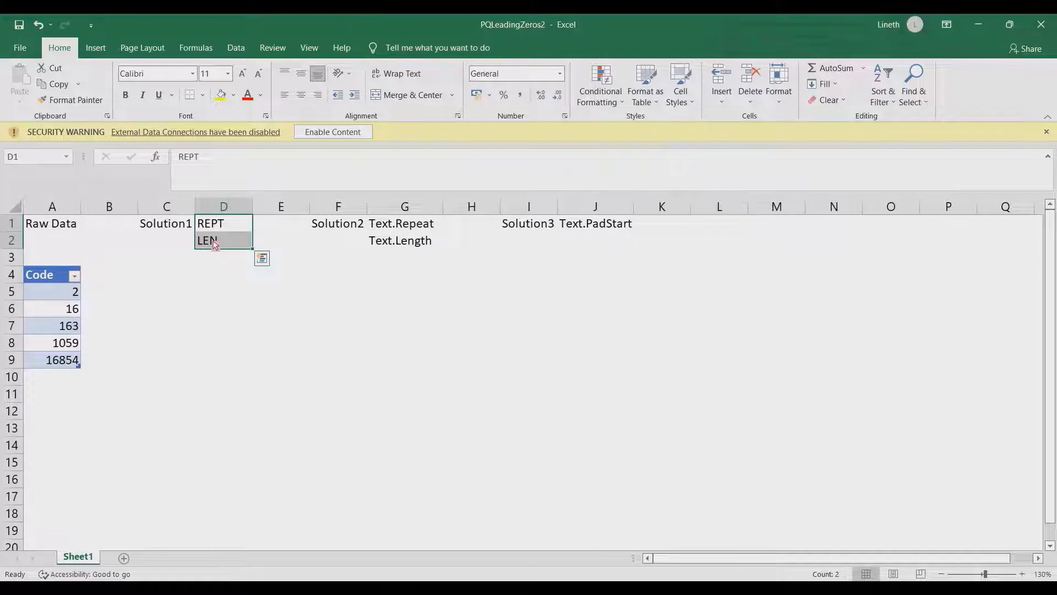
left_click_drag(394, 227, 398, 245)
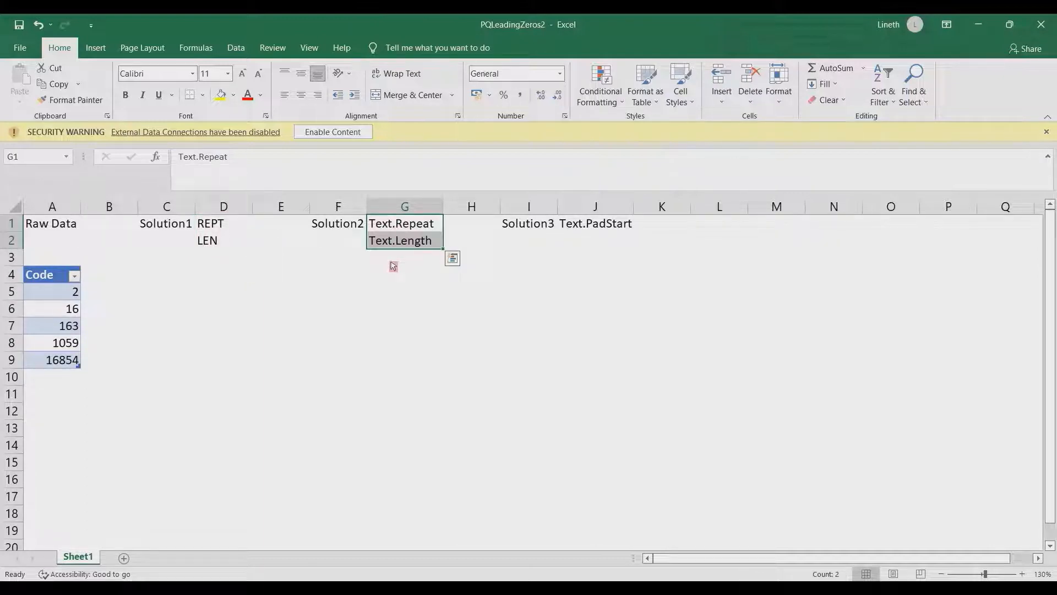
left_click(604, 227)
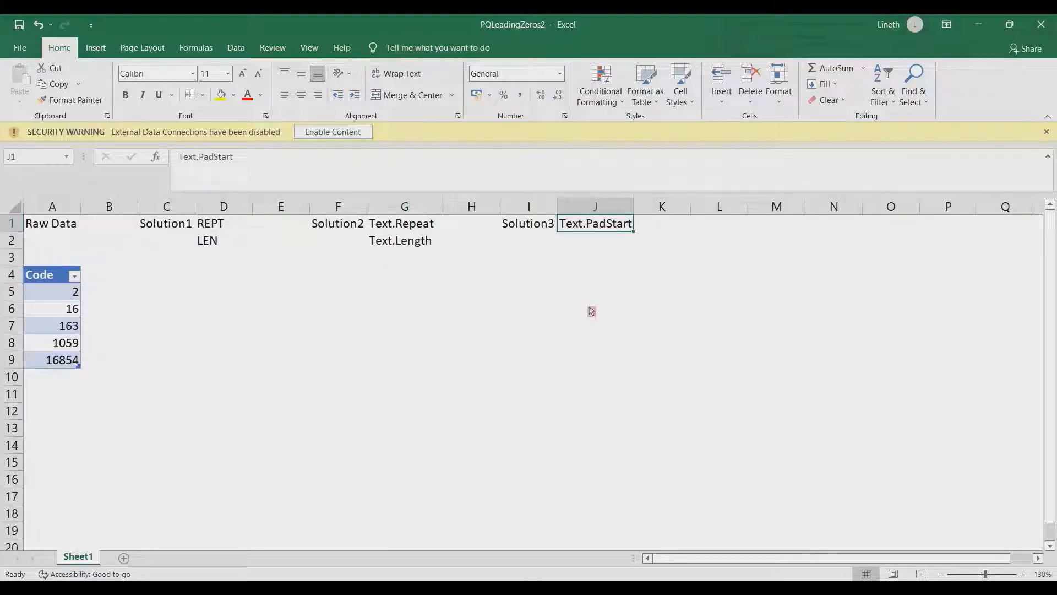
left_click(163, 229)
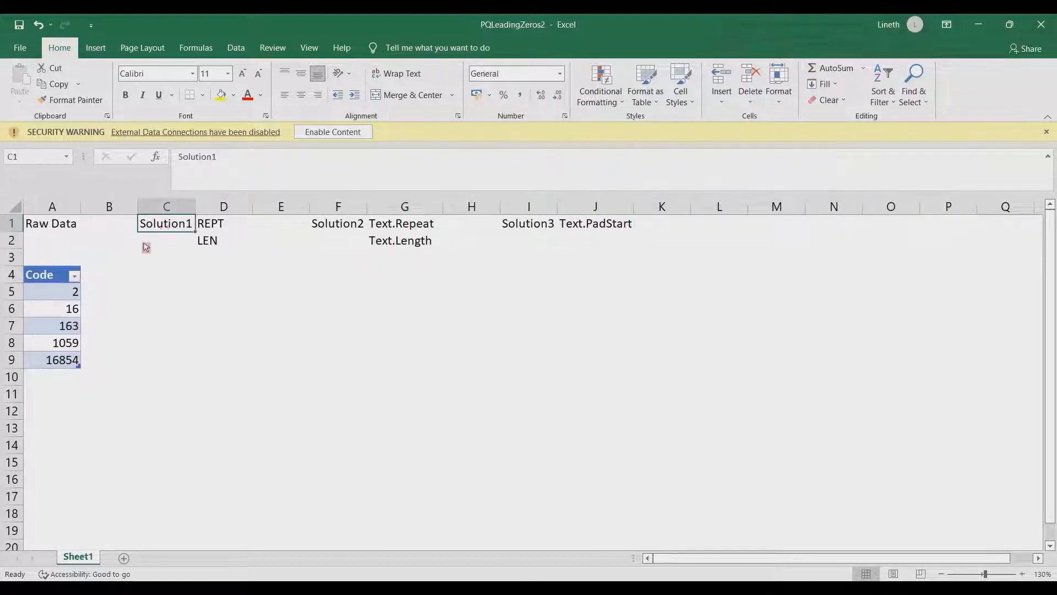
Copy the raw data Code table, header included, and paste it as values only starting at cell C4.
left_click_drag(55, 275, 66, 361)
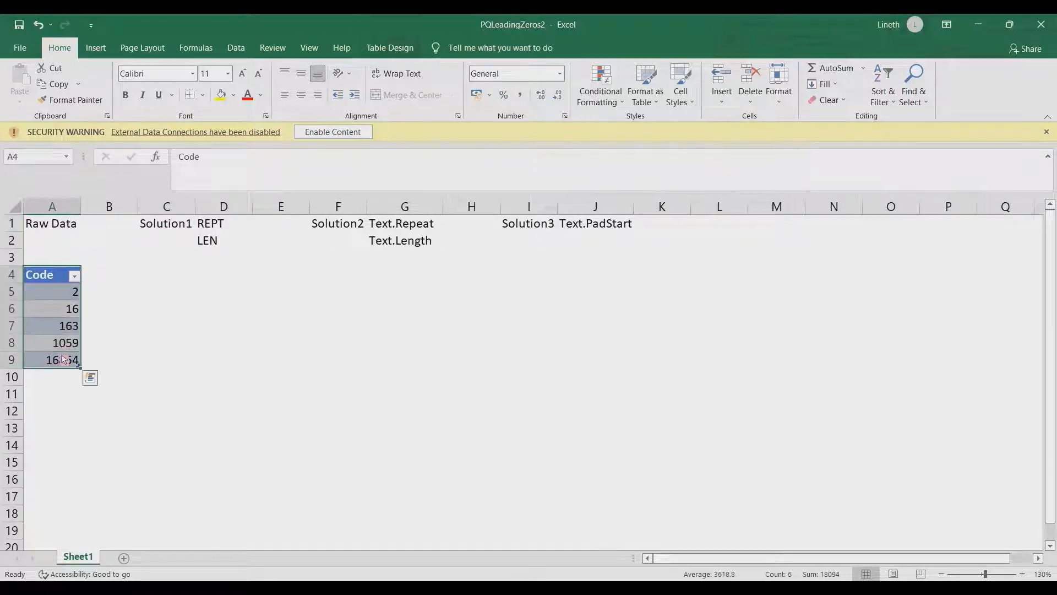
key("ctrl+c")
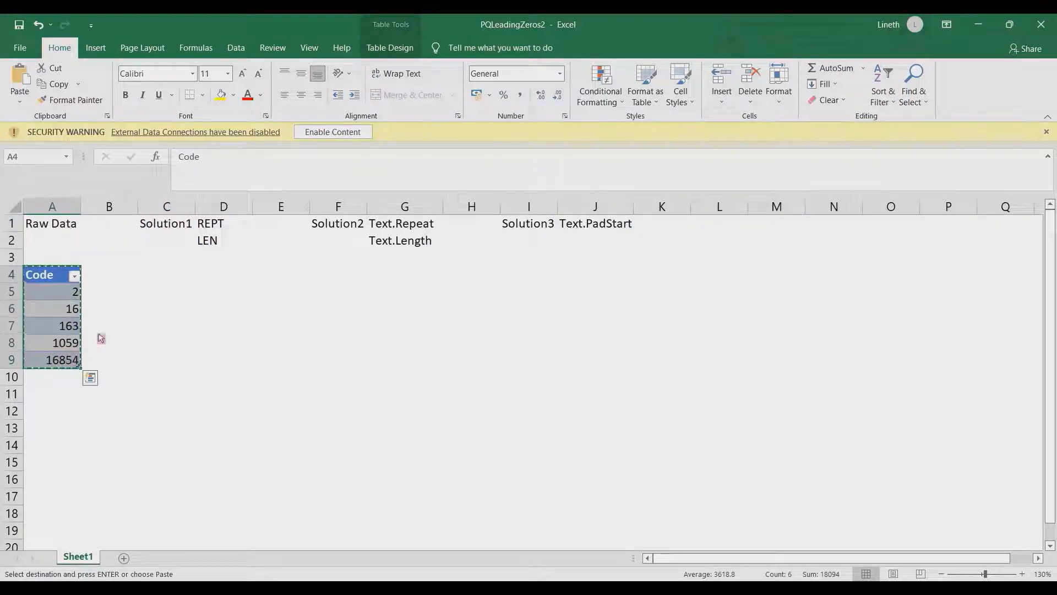
left_click(146, 277)
key("alt+e")
key("s")
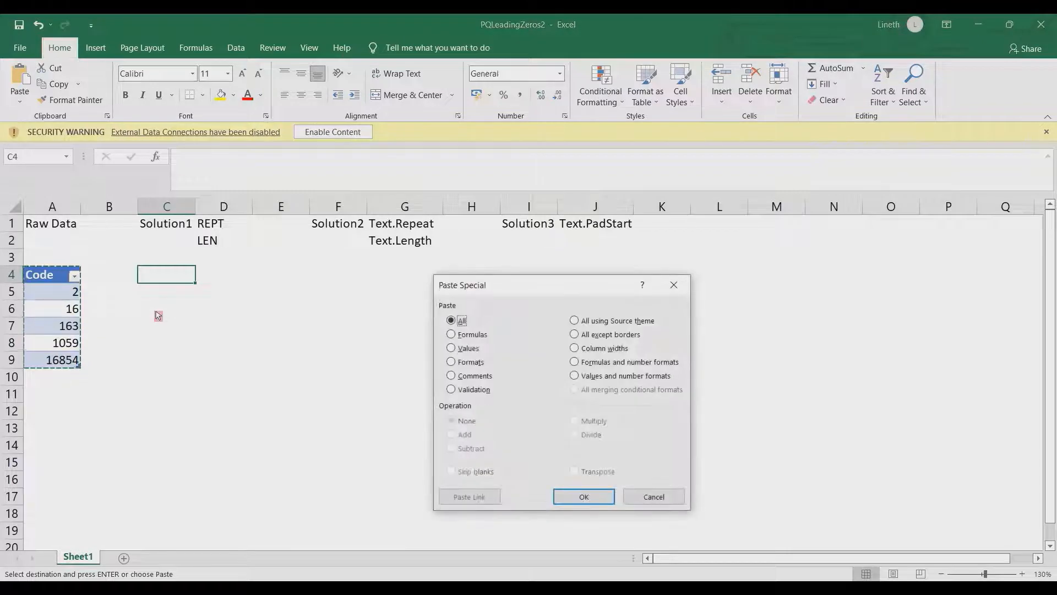
key("v")
key("Return")
Enter the column header "New Code" in cell D4, beside the pasted Code header.
left_click(216, 279)
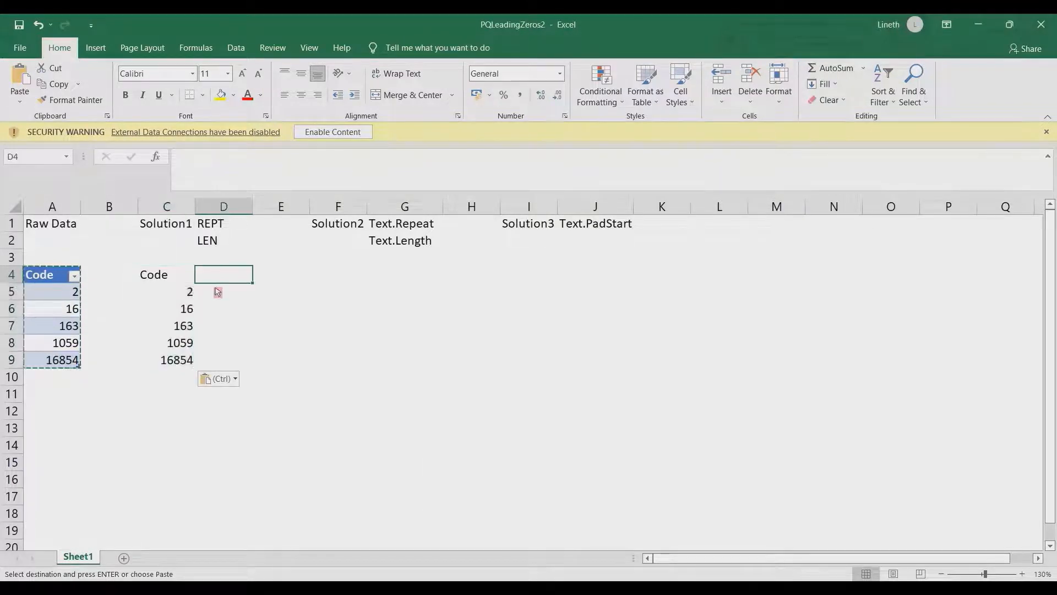
type("New Code")
key("Return")
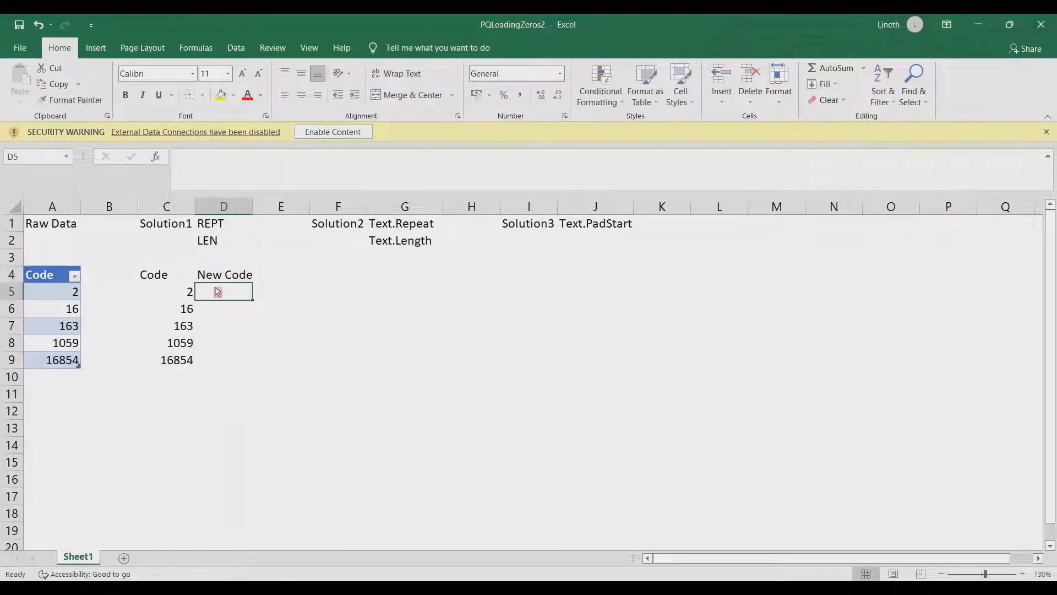
Enter the formula =REPT("0",6-LEN(C5))&C5 in cell D5 to pad the first code to six digits.
type("=rept(")
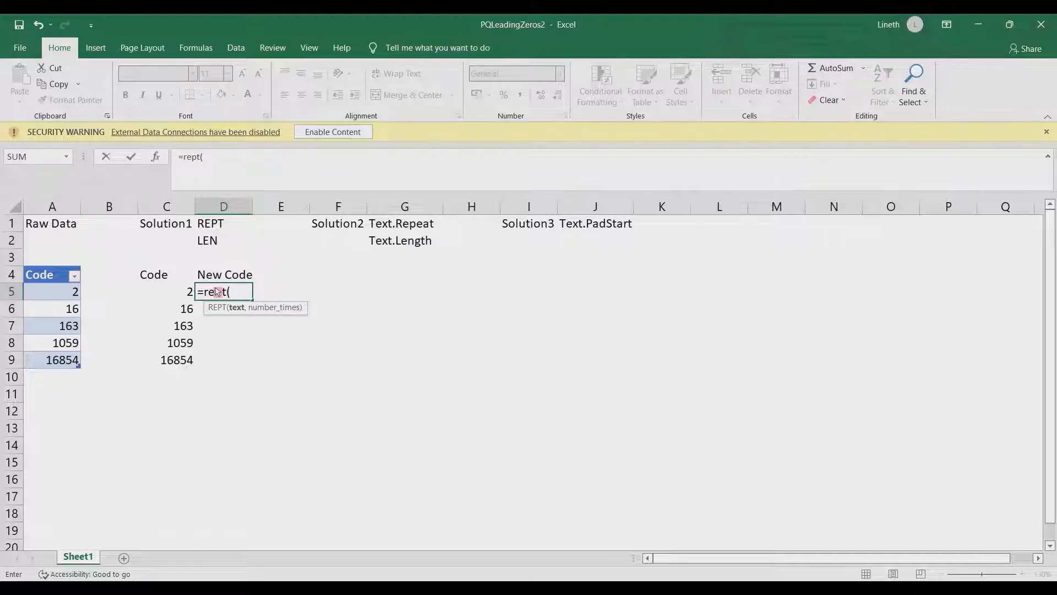
type("\"0\",6")
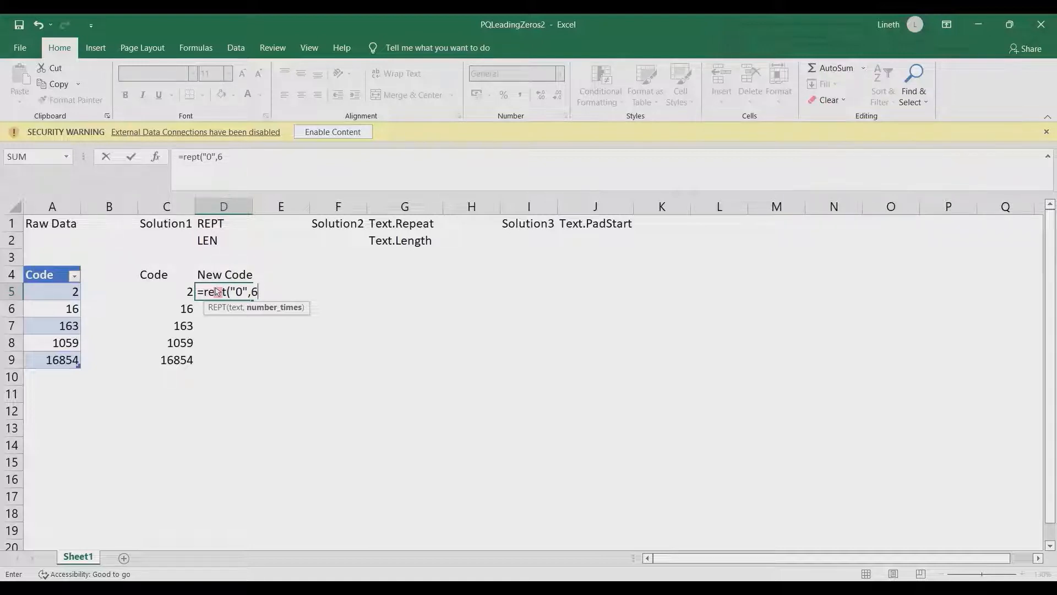
type("-len(")
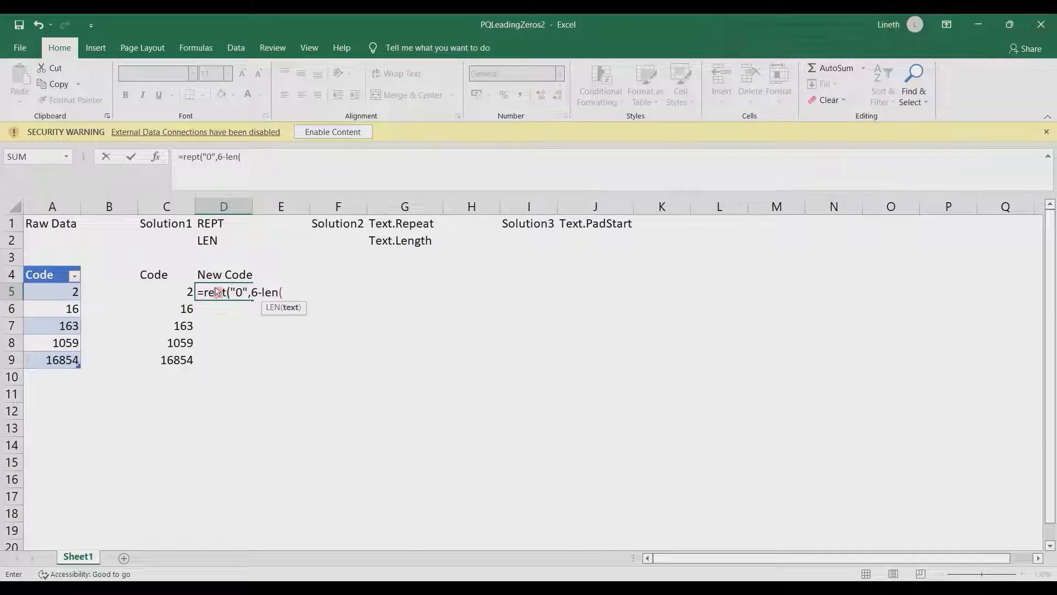
left_click(158, 296)
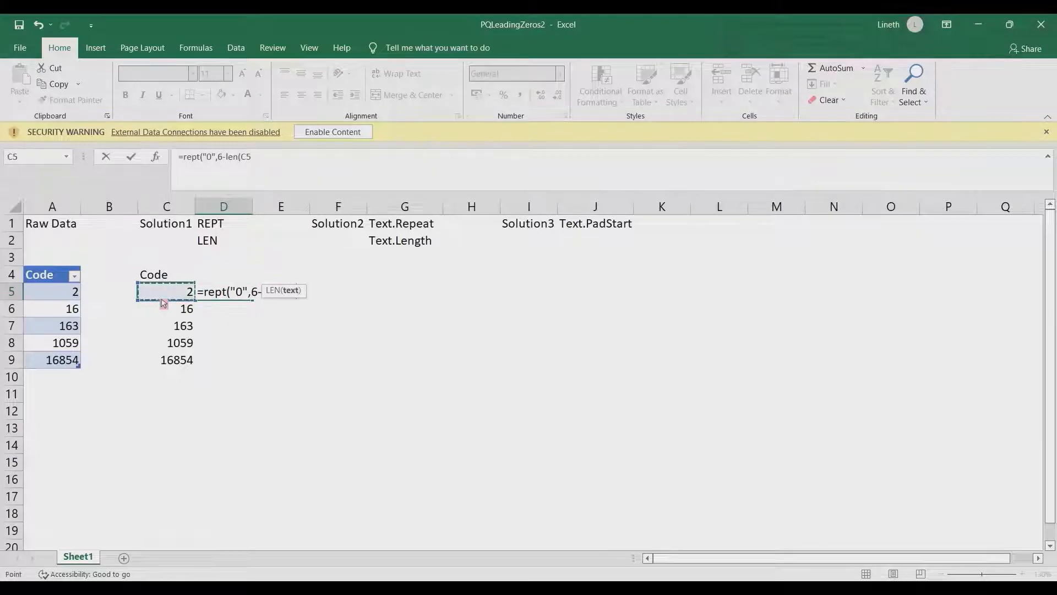
type("))")
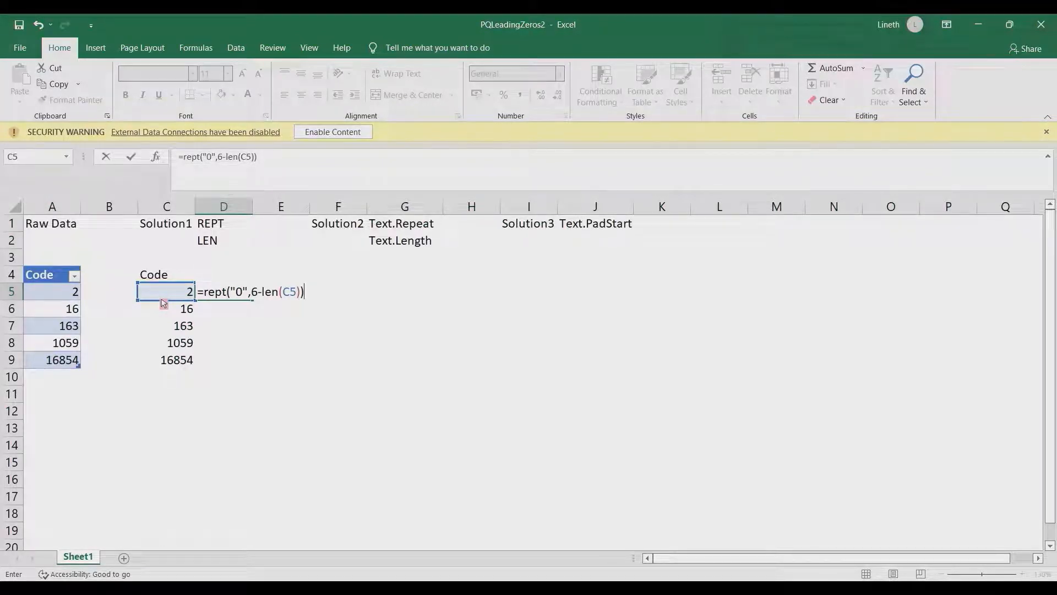
type("&")
left_click(166, 296)
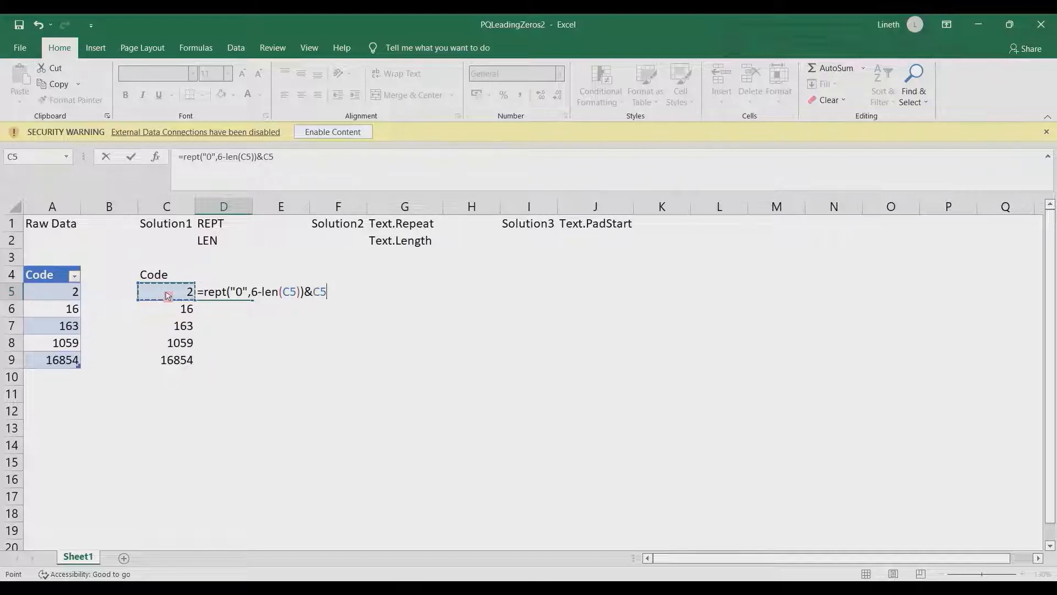
key("Return")
Copy the padding formula from D5 into D6:D9 for the remaining codes.
key("Up")
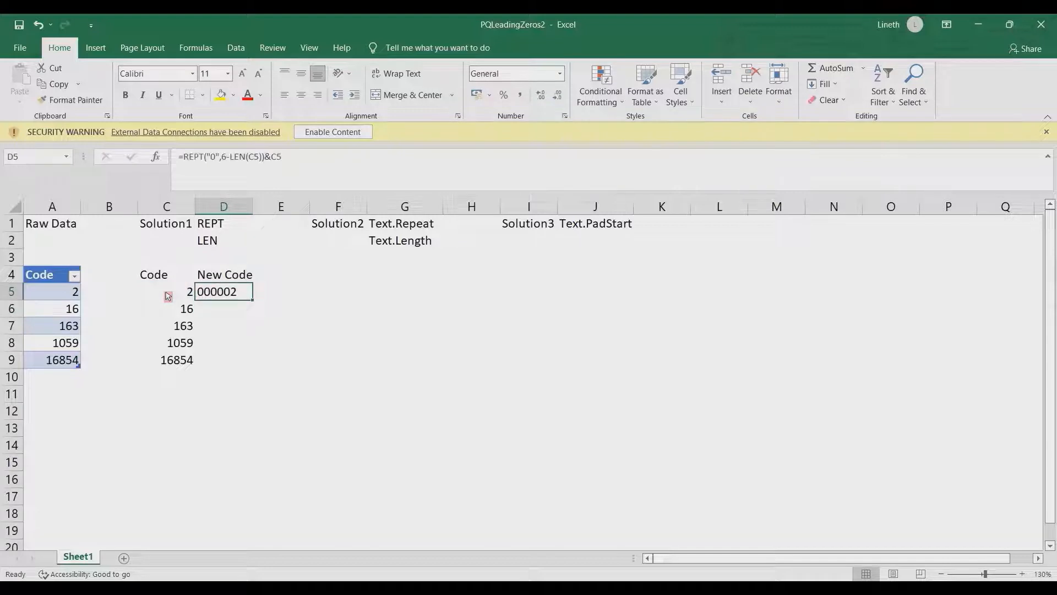
key("ctrl+c")
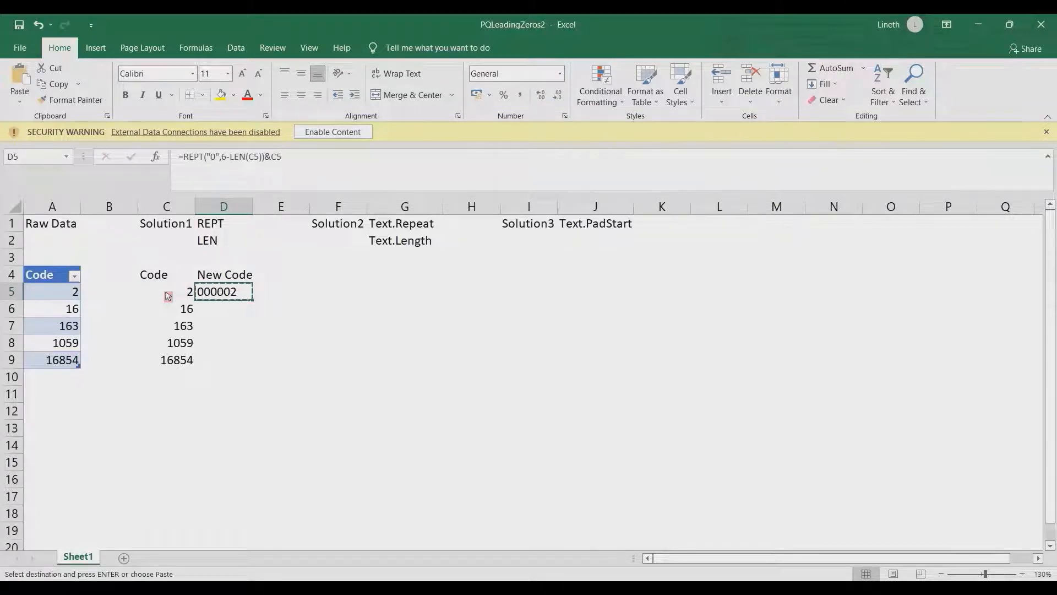
key("Down")
key("shift+Down")
key("shift+Down")
key("shift+Down")
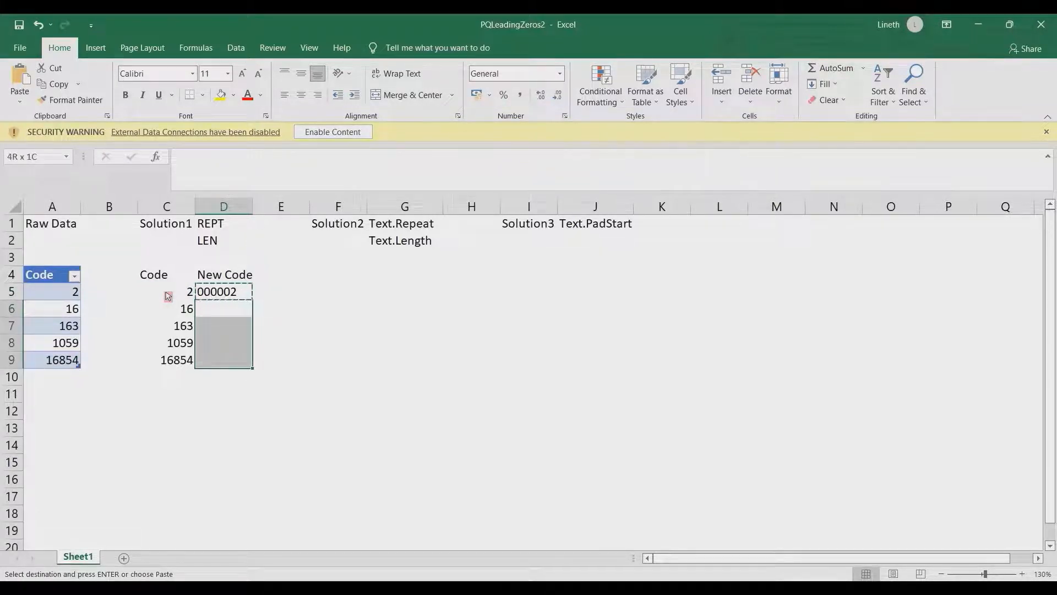
key("ctrl+v")
left_click(220, 311)
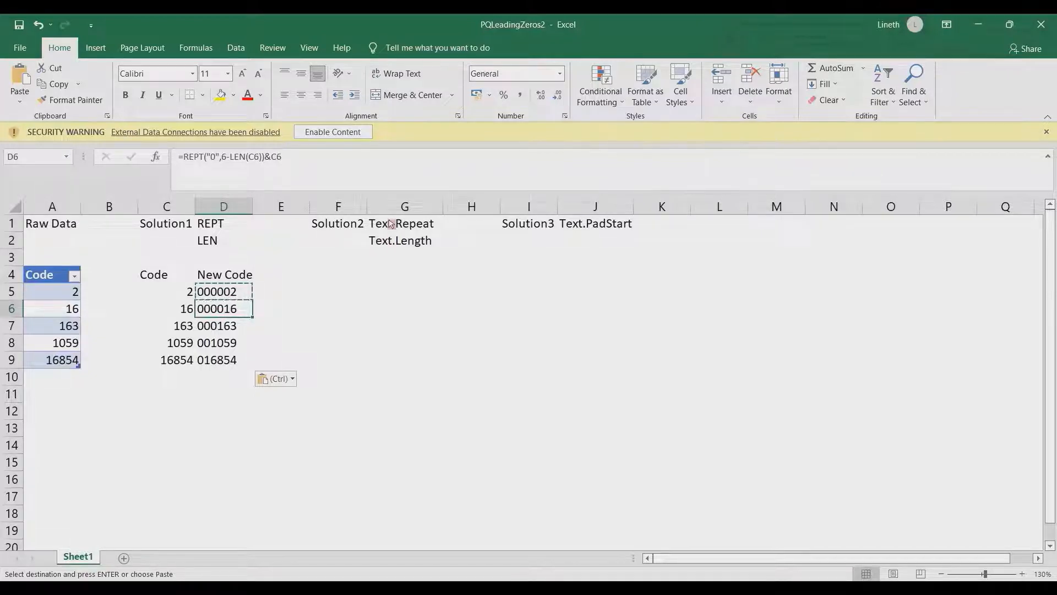
Load the raw data Code table into the Power Query Editor, accepting the external data source security notice.
left_click_drag(392, 224, 392, 243)
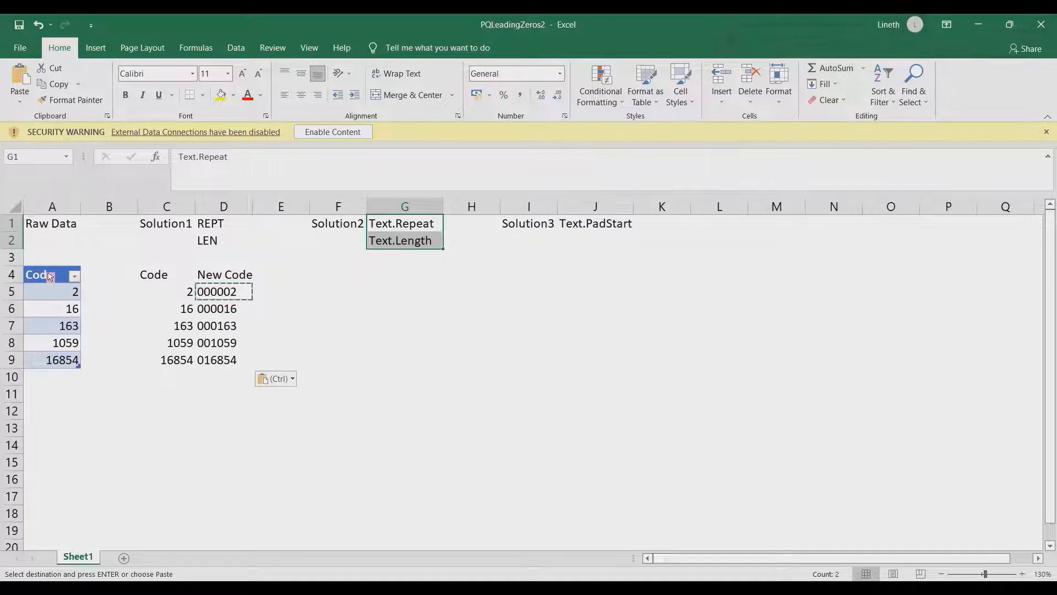
left_click(53, 275)
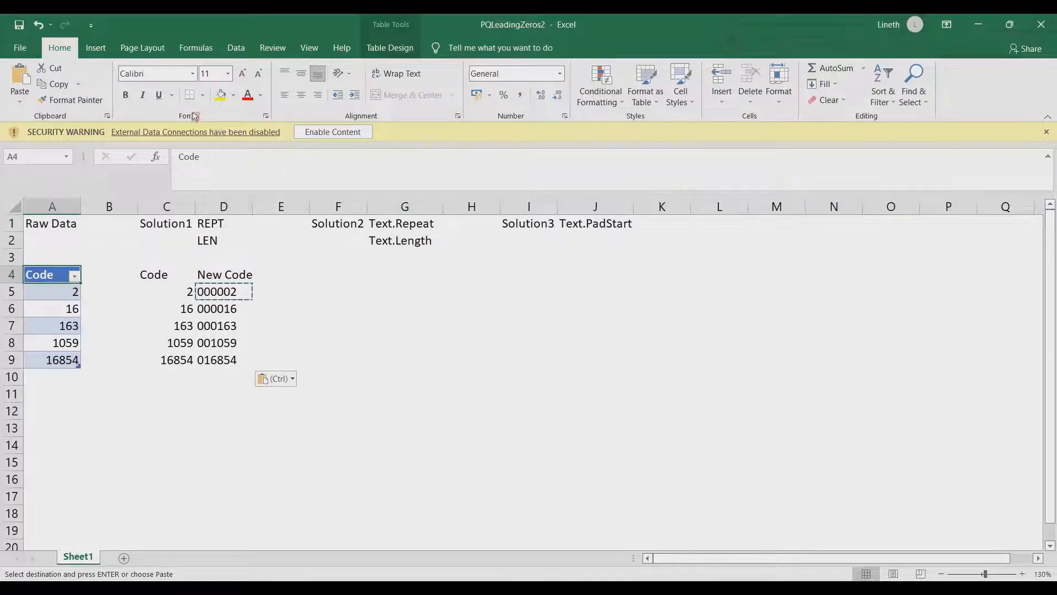
left_click(237, 48)
left_click(77, 99)
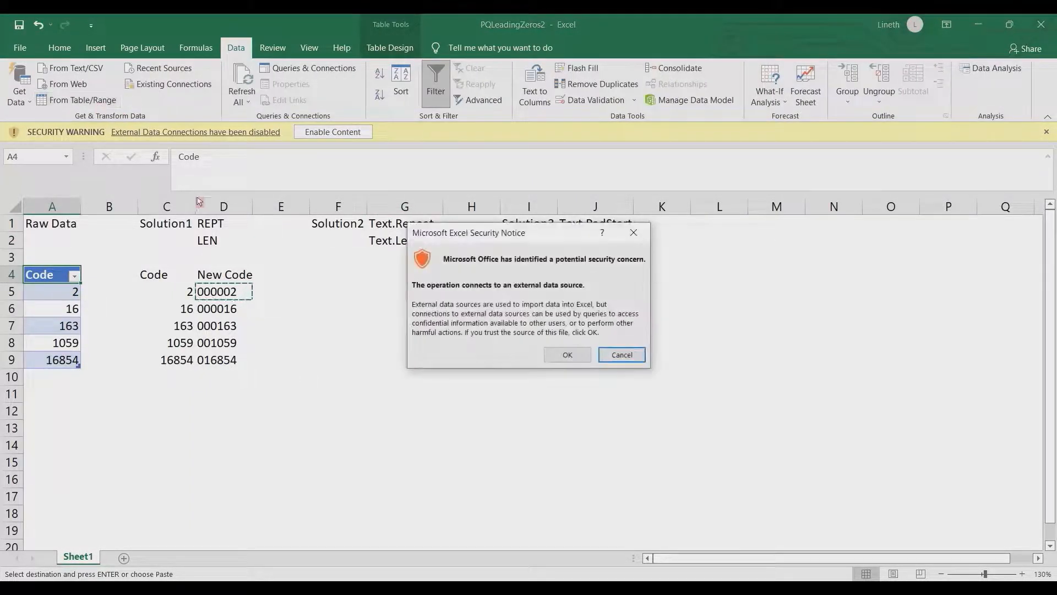
left_click(557, 362)
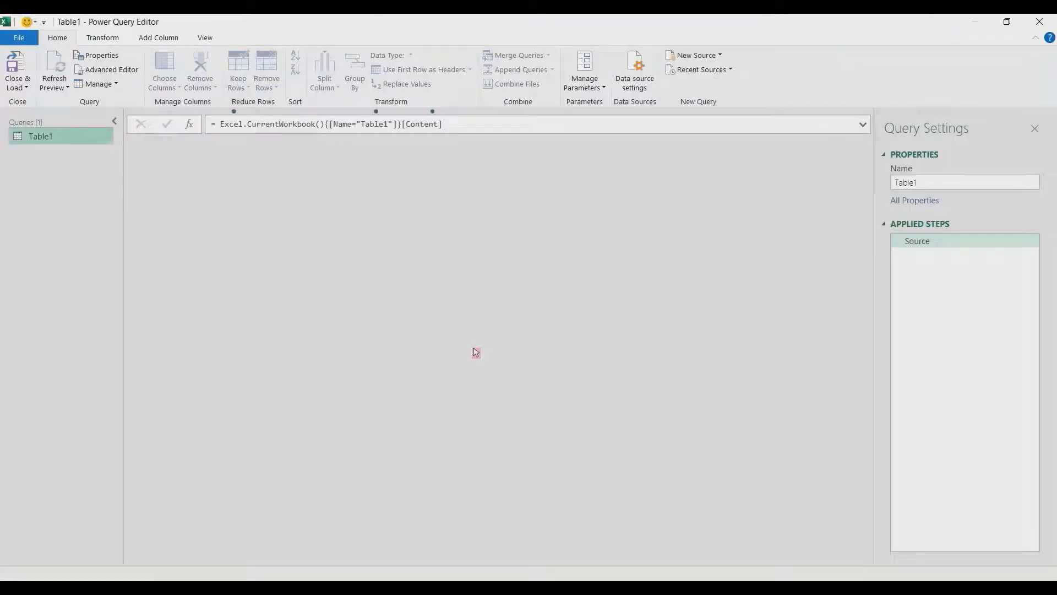
Rename the Table1 query to Solution2.
left_click_drag(932, 187, 882, 186)
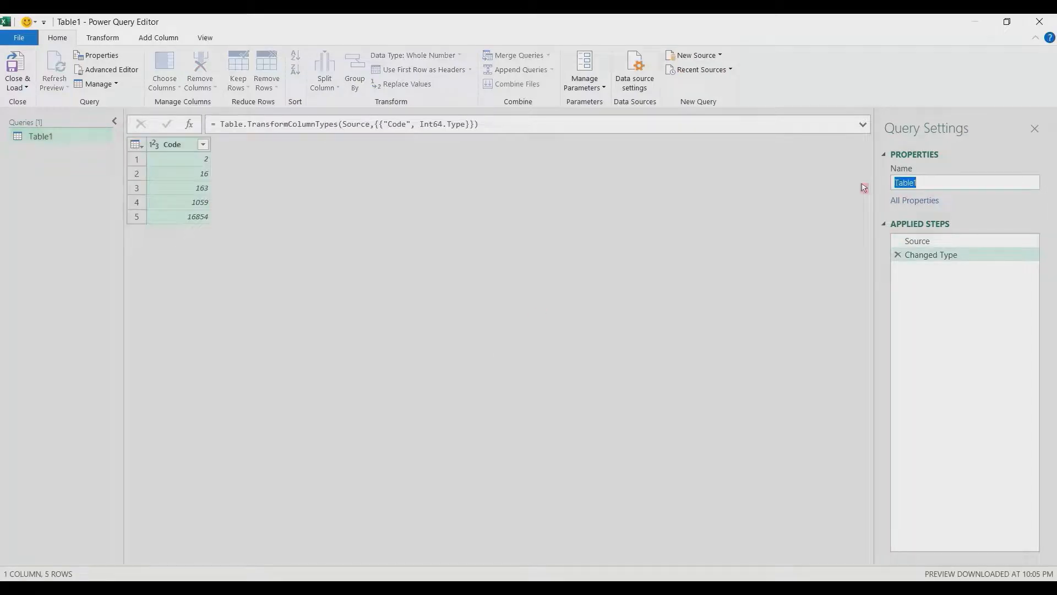
type("Solution2")
key("Return")
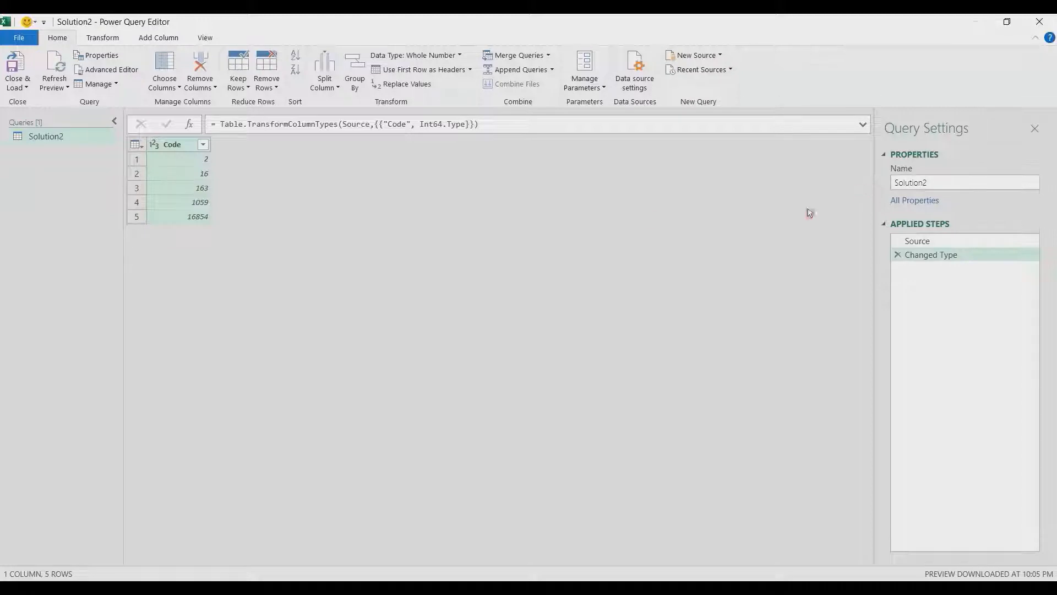
Change the Code column's data type to Text, replacing the current type conversion.
left_click(157, 146)
left_click(187, 296)
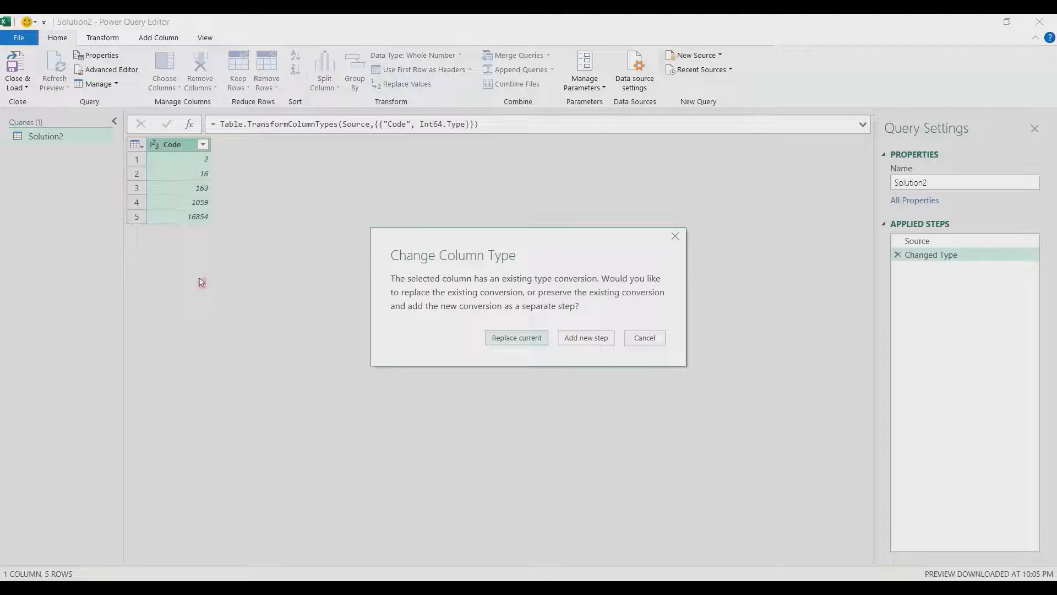
left_click(544, 338)
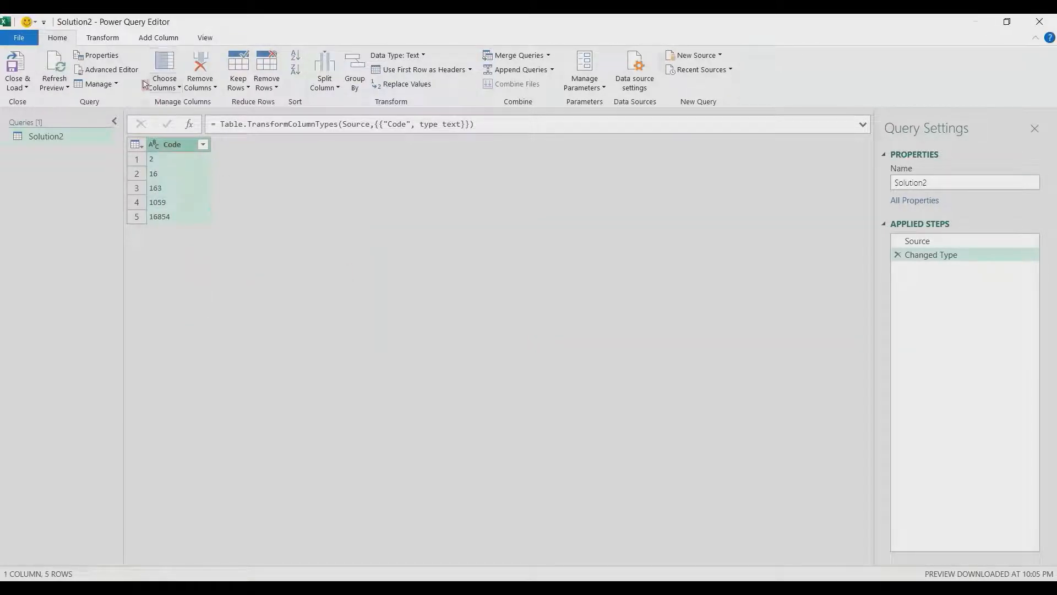
Start adding a custom column to the Solution2 query and name it "New Code".
left_click(159, 39)
left_click(70, 79)
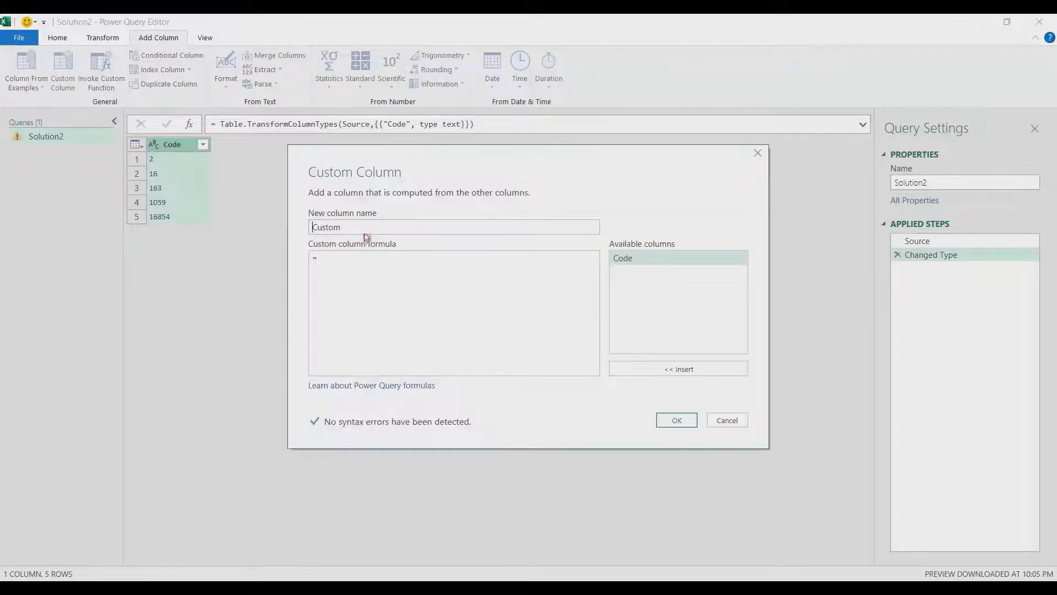
type("New Code")
key("Tab")
Enter Text.Repeat("0",6-Text.Length([Code])) as the custom column formula.
type("Text")
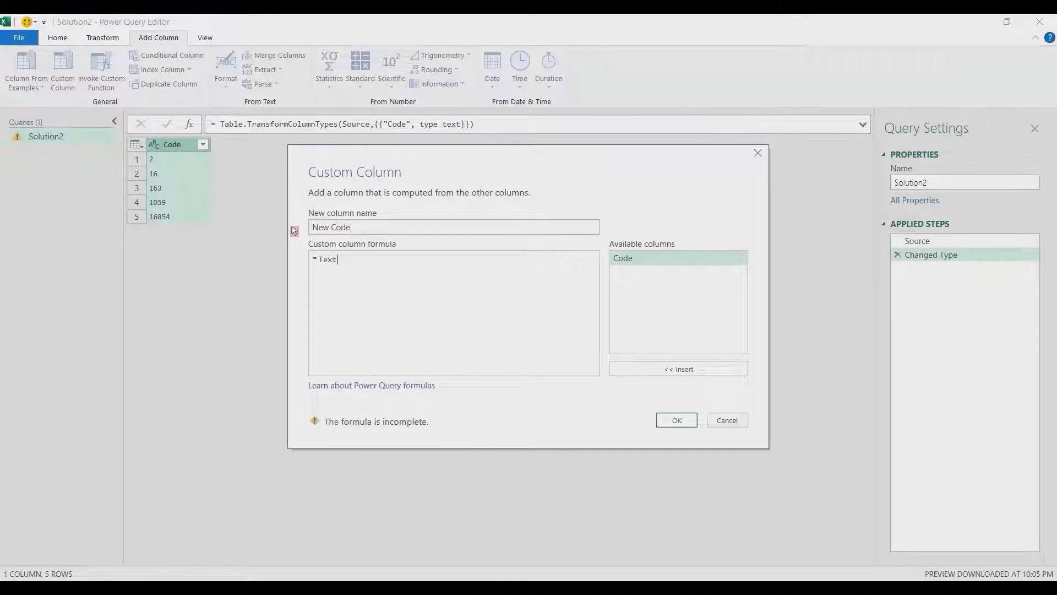
type(".Repeat(")
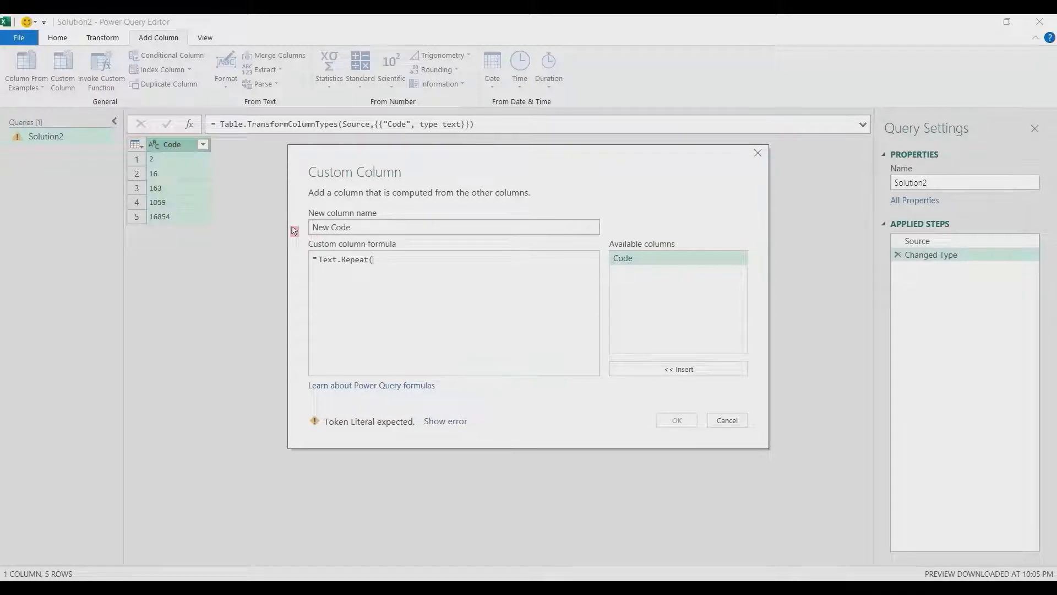
type("0\"")
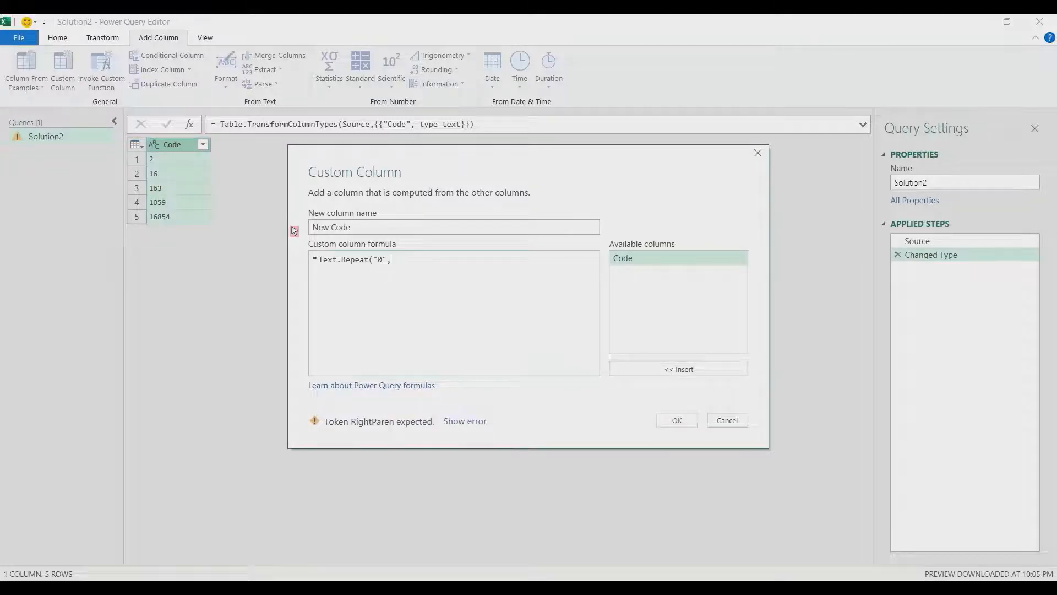
type(",6-")
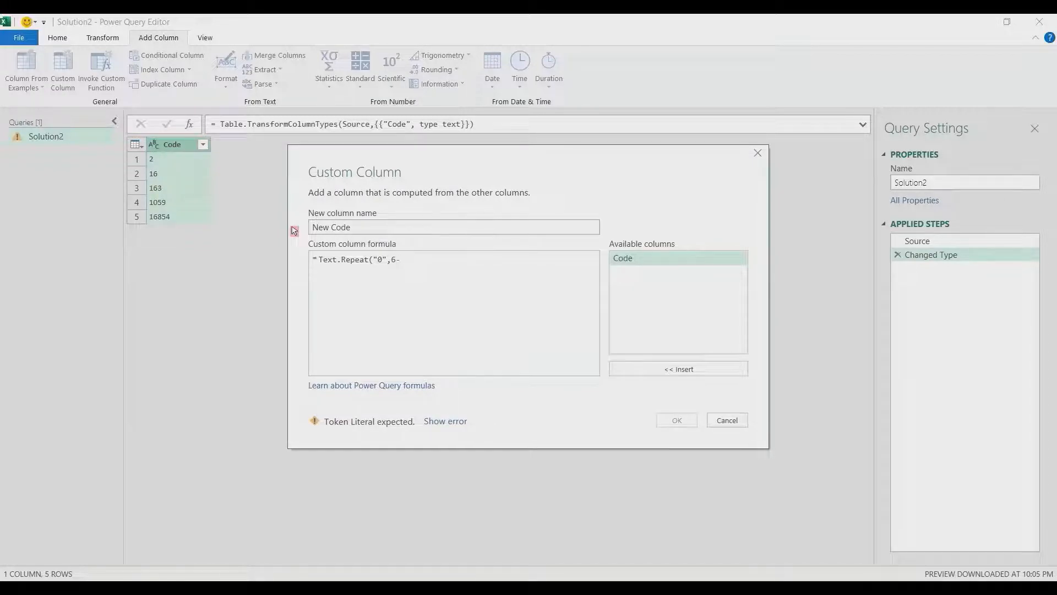
type("Text")
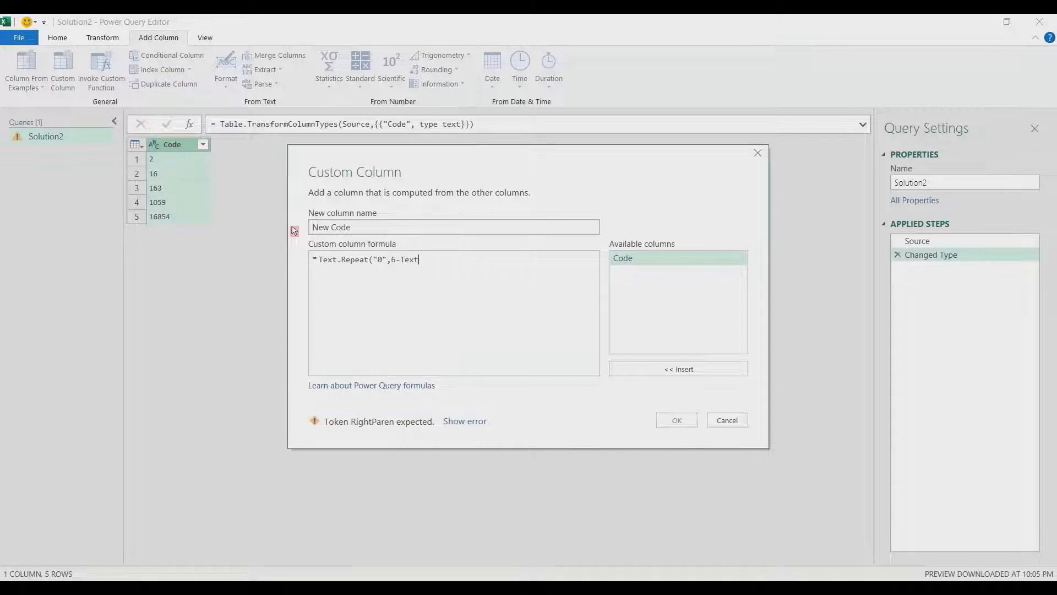
type(".length")
key("BackSpace")
key("BackSpace")
key("BackSpace")
key("BackSpace")
key("BackSpace")
key("BackSpace")
type("Leng")
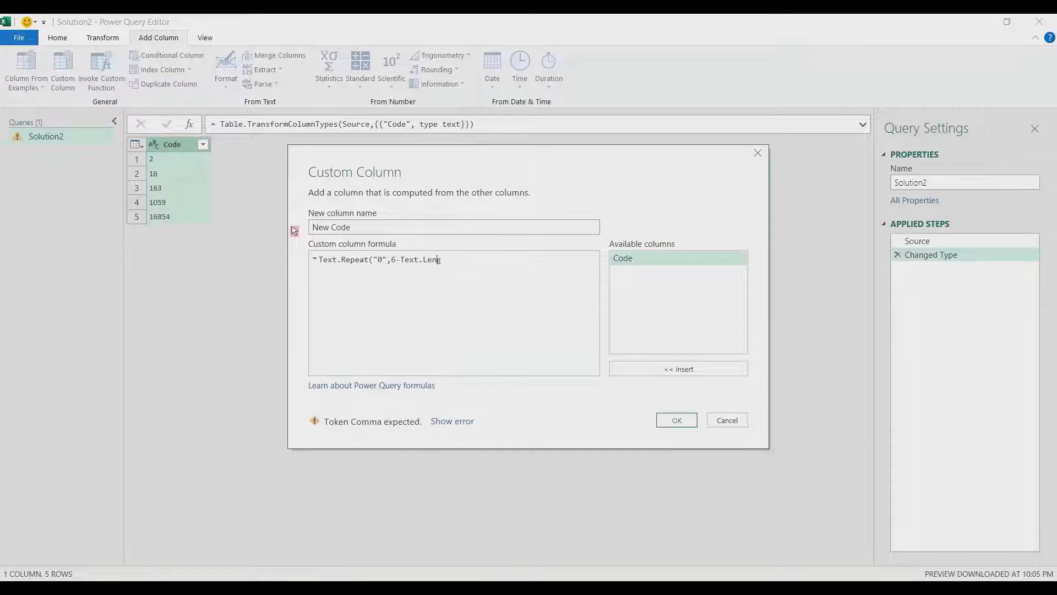
type("th(")
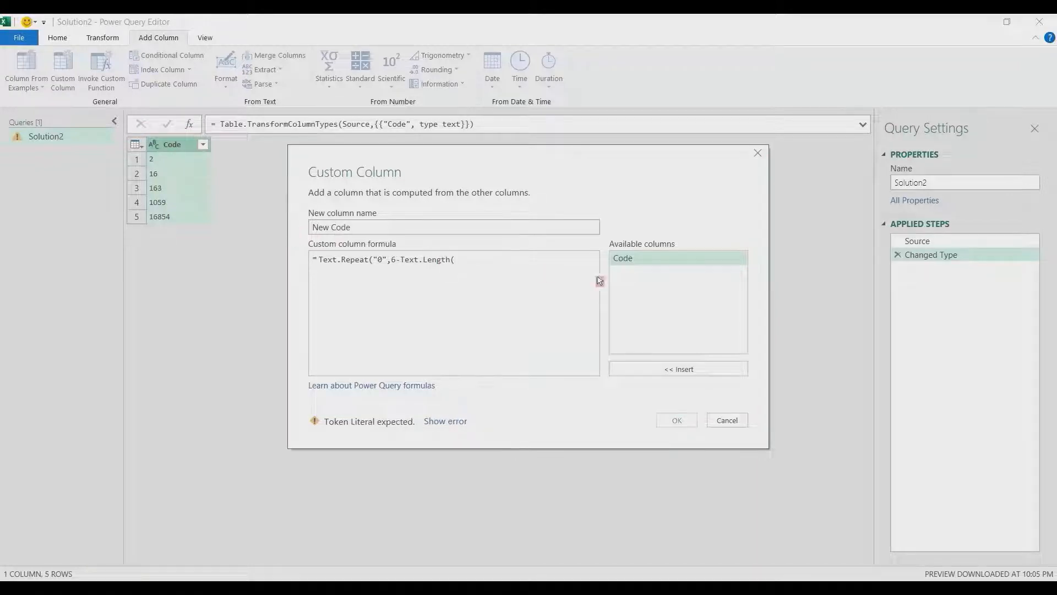
double_click(629, 263)
type("))")
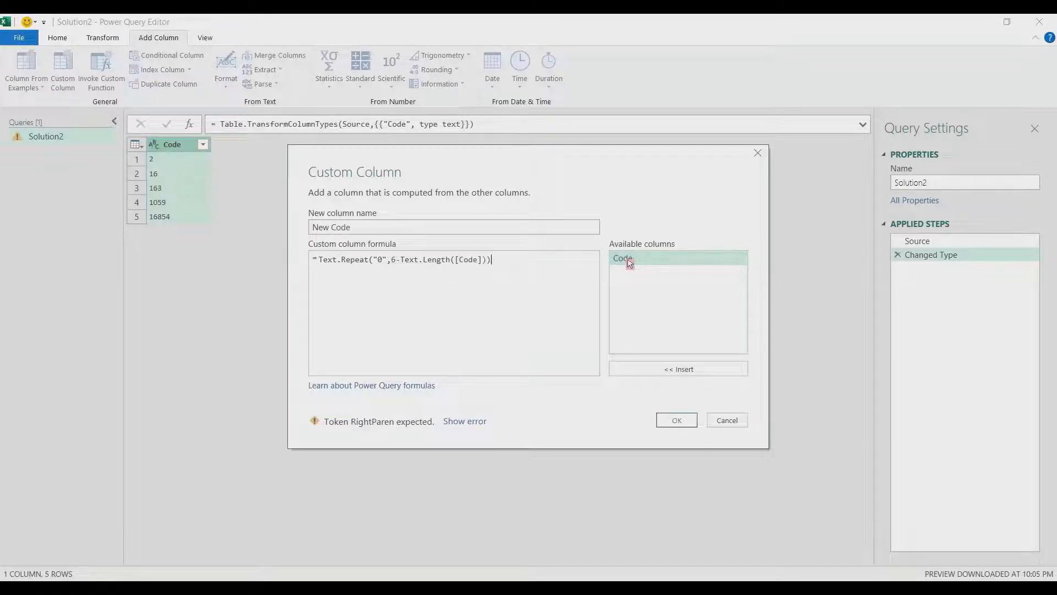
Append & [Code] to the custom column formula and create the column.
type(" &")
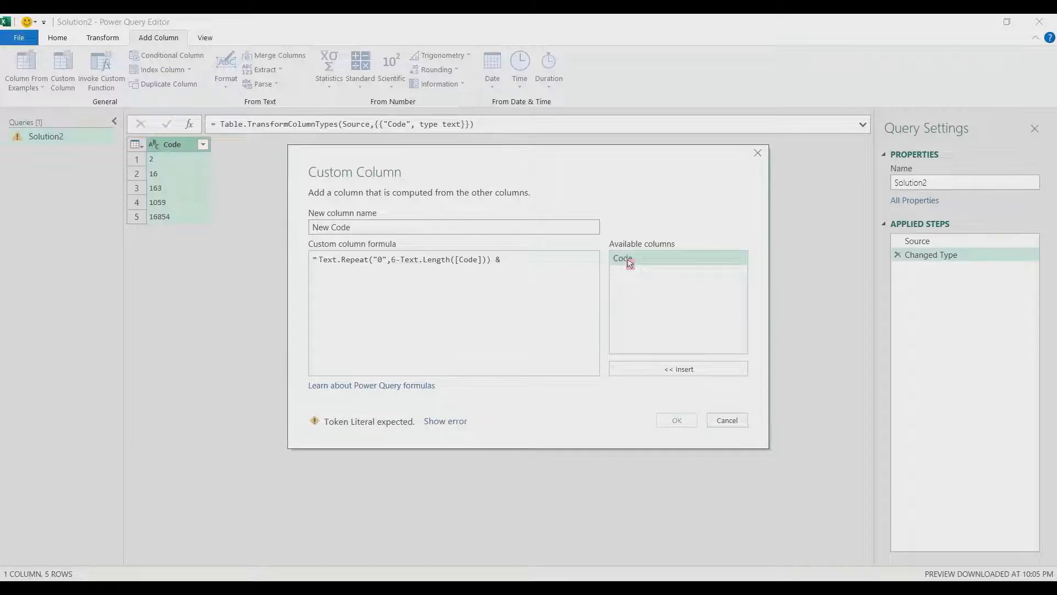
double_click(630, 263)
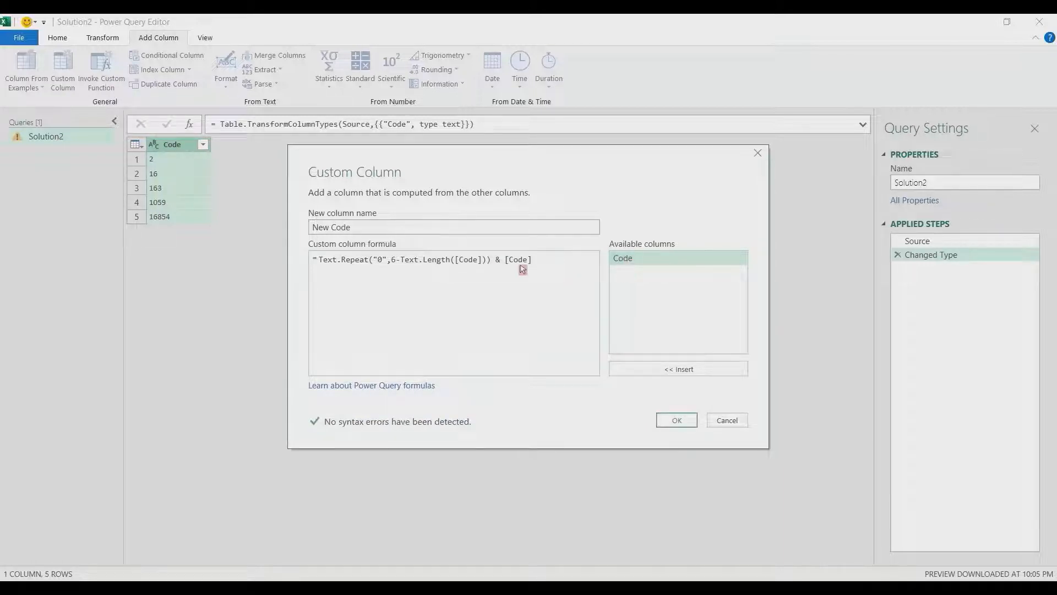
left_click(675, 420)
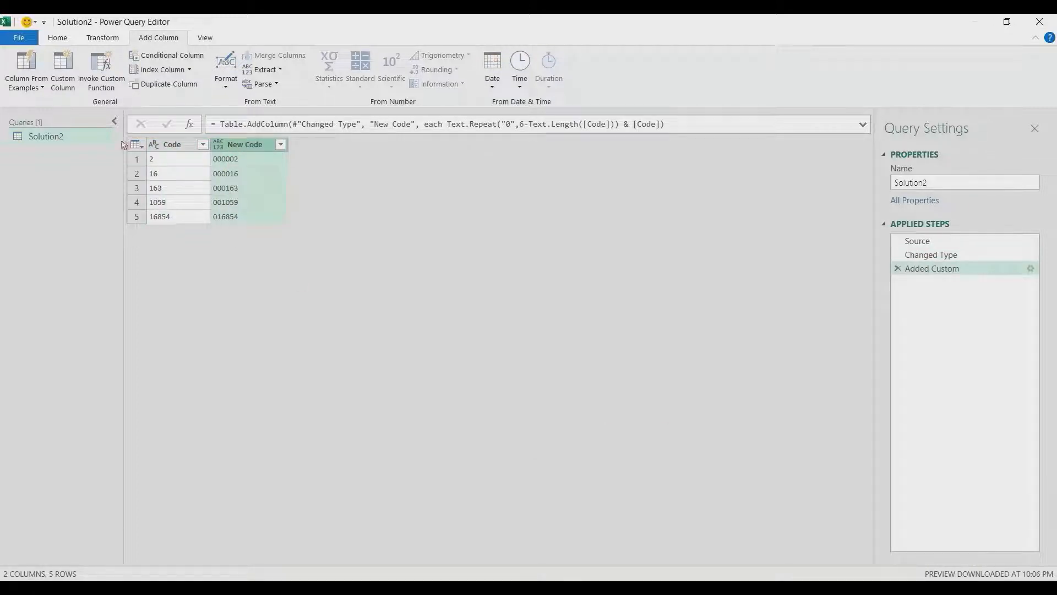
Close and load the Solution2 query as a table in the existing worksheet at cell F4.
left_click(60, 38)
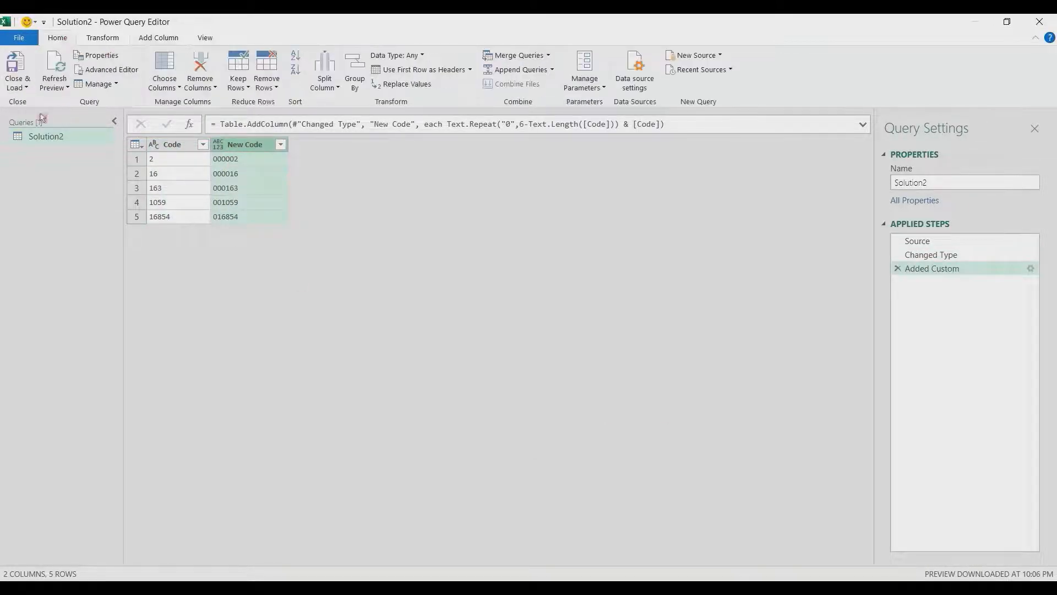
left_click(23, 88)
left_click(37, 118)
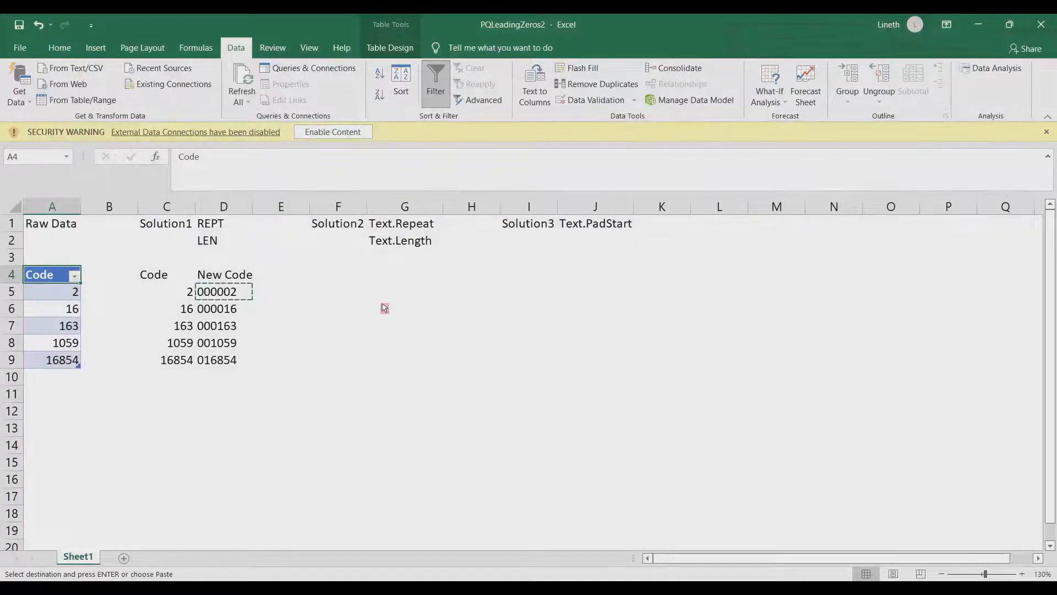
left_click(489, 407)
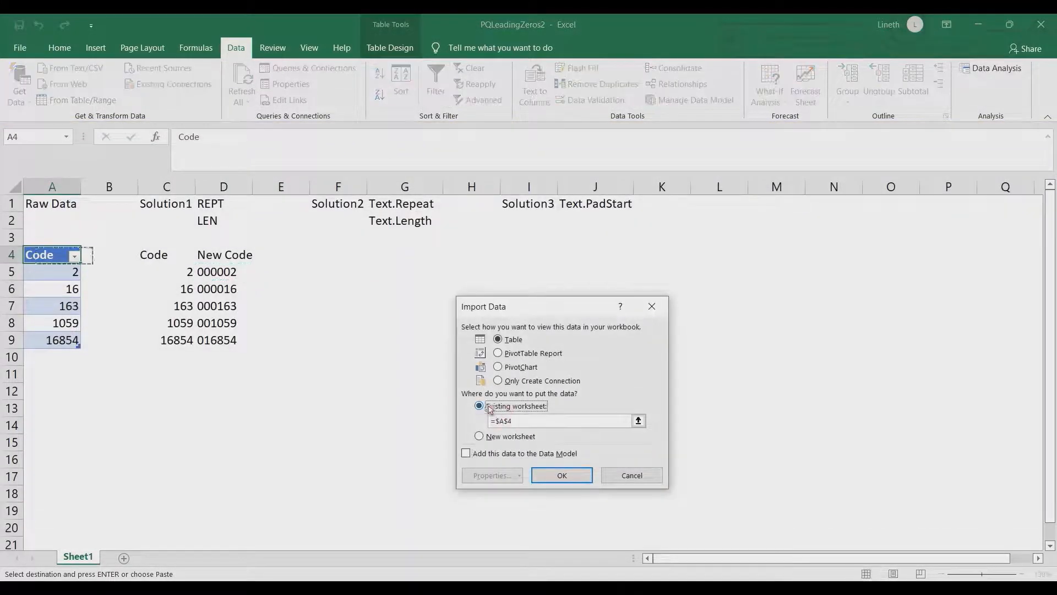
left_click(345, 259)
left_click(547, 472)
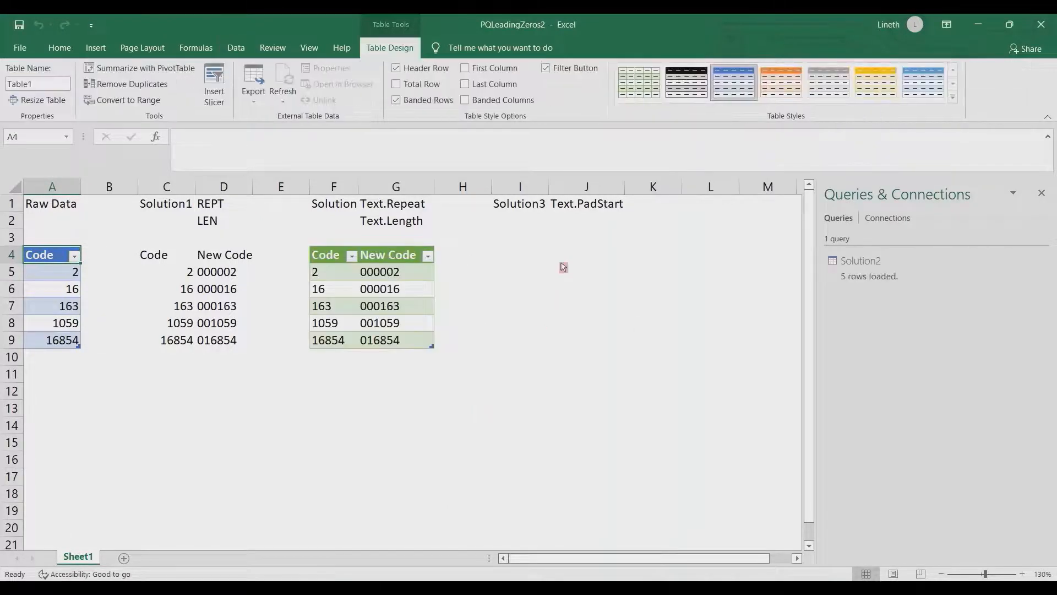
Reopen the Solution2 query in the Power Query Editor and duplicate it.
left_click(573, 208)
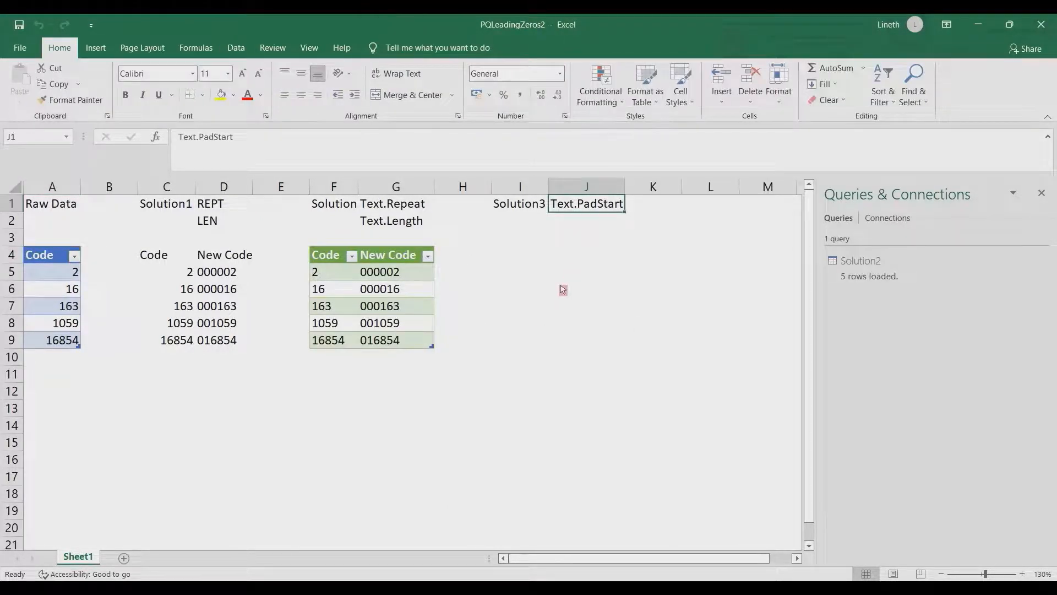
mouse_move(895, 273)
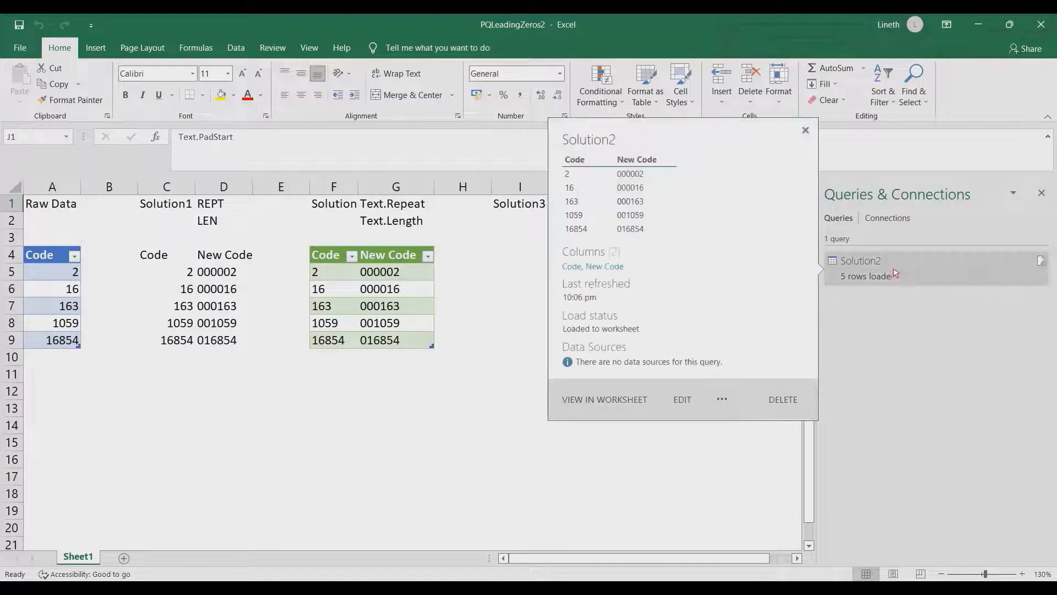
double_click(895, 273)
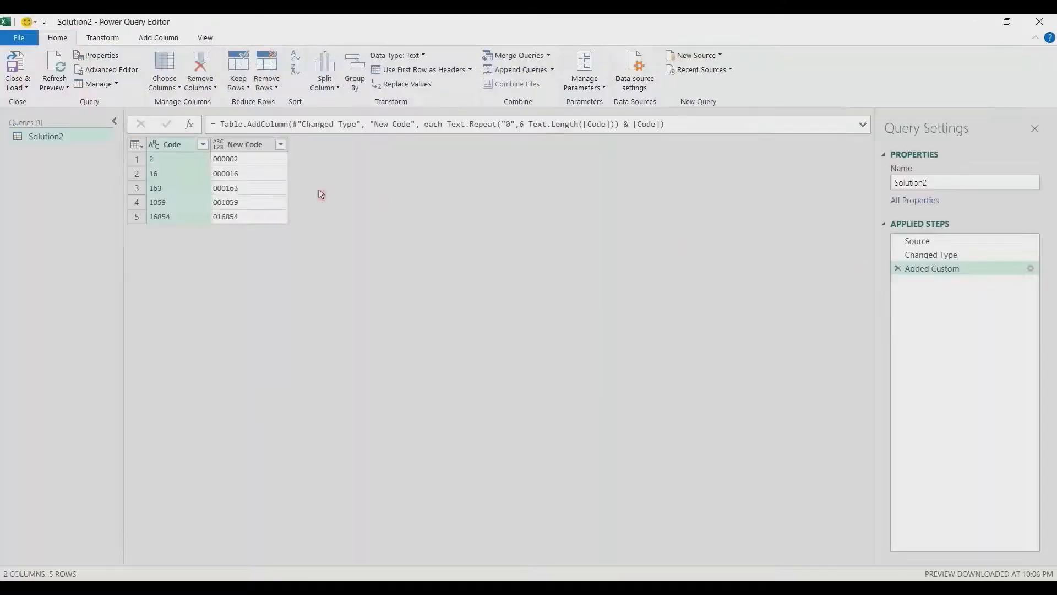
right_click(30, 138)
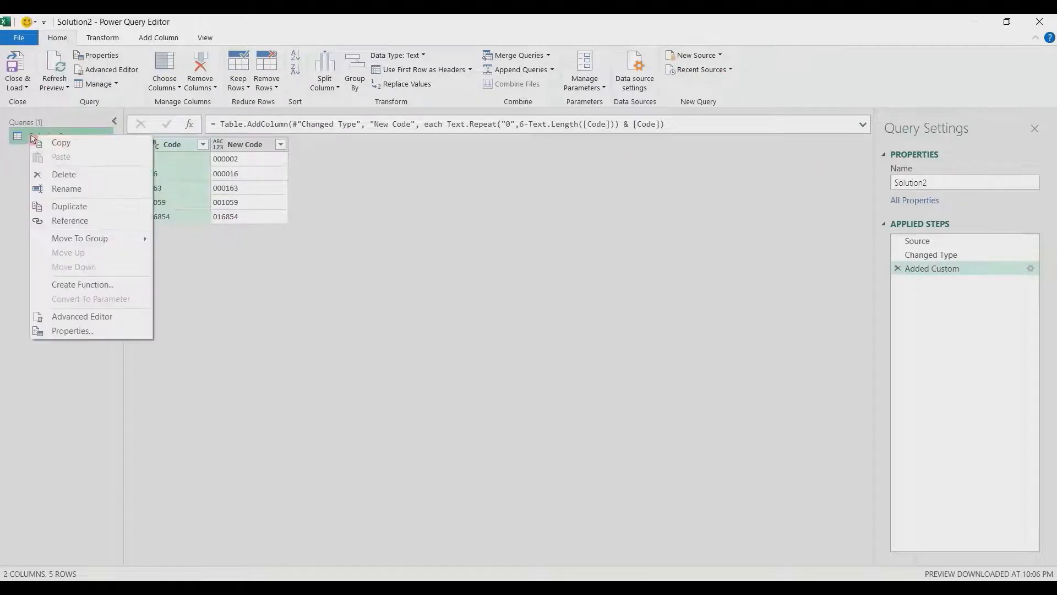
left_click(63, 206)
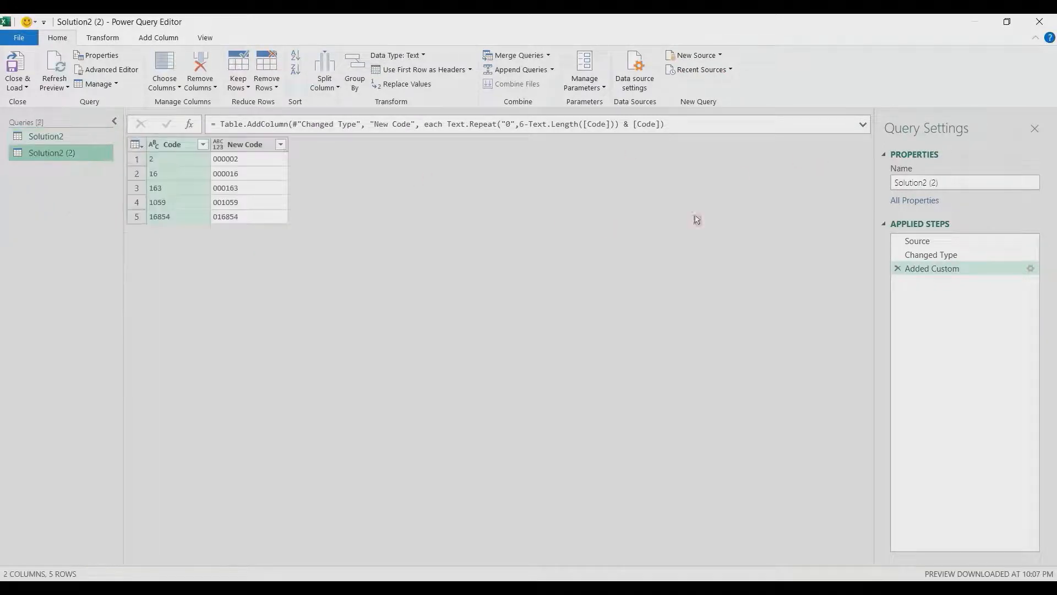
Rename the duplicated query to Solution3 and delete its Added Custom step.
left_click(943, 185)
key("BackSpace")
key("BackSpace")
key("BackSpace")
key("BackSpace")
key("BackSpace")
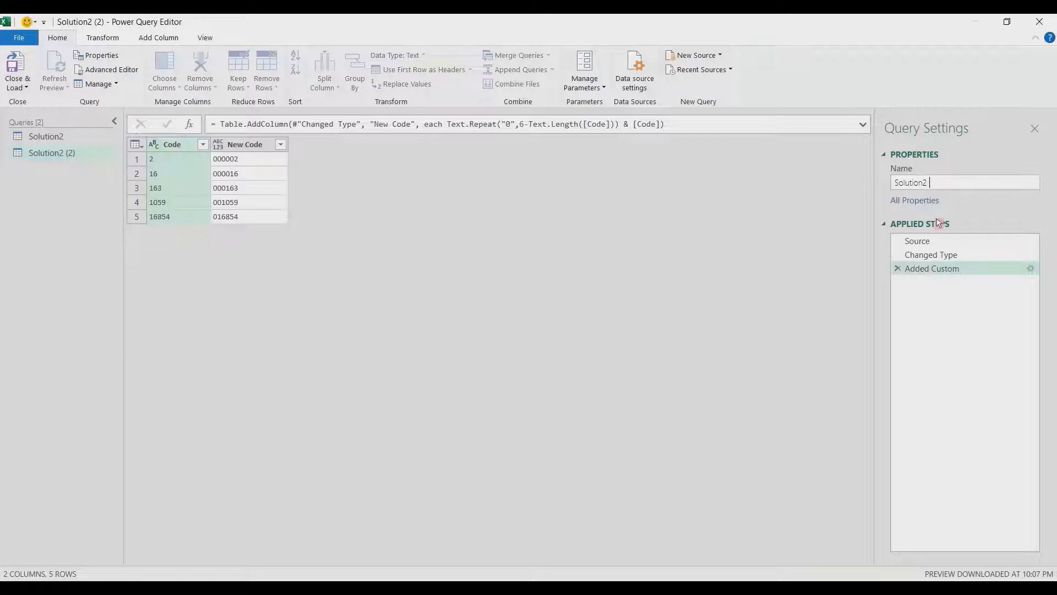
type("3")
key("Return")
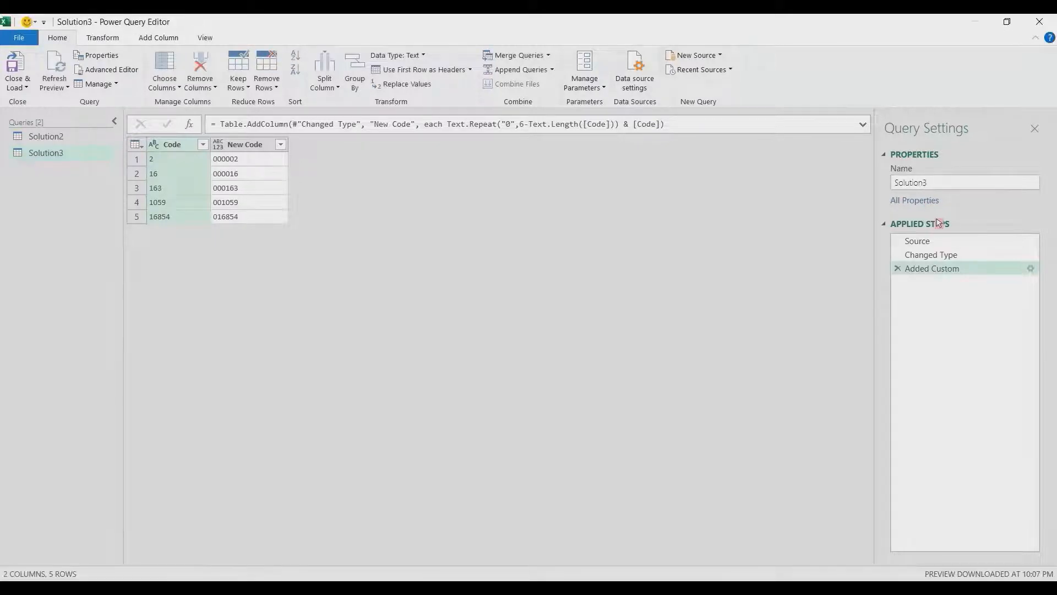
left_click(897, 268)
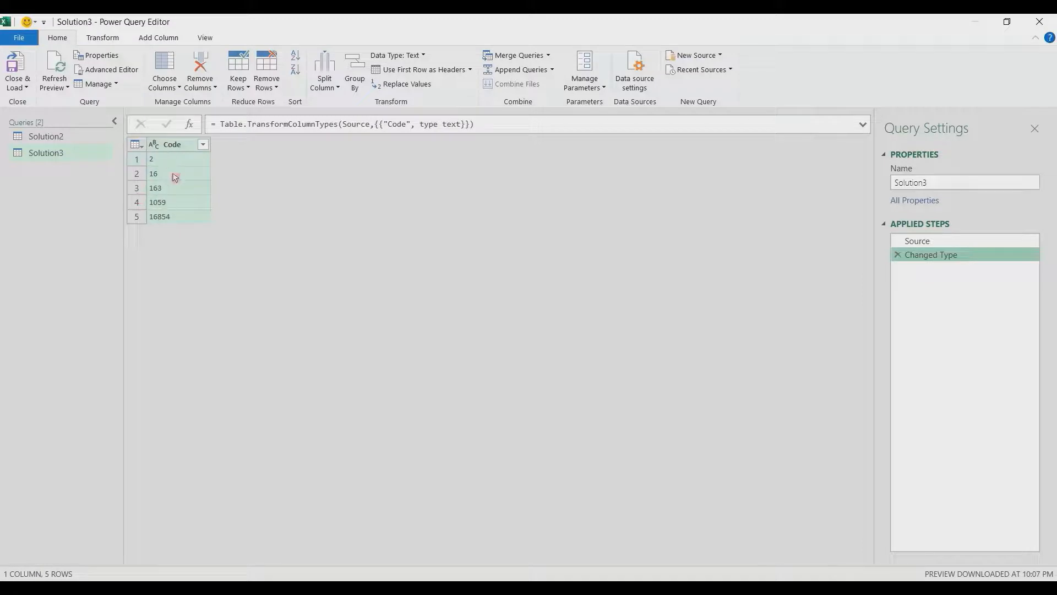
Add a custom column named "New Code" to Solution3 with the formula Text.PadStart([Code],6,"0").
left_click(153, 38)
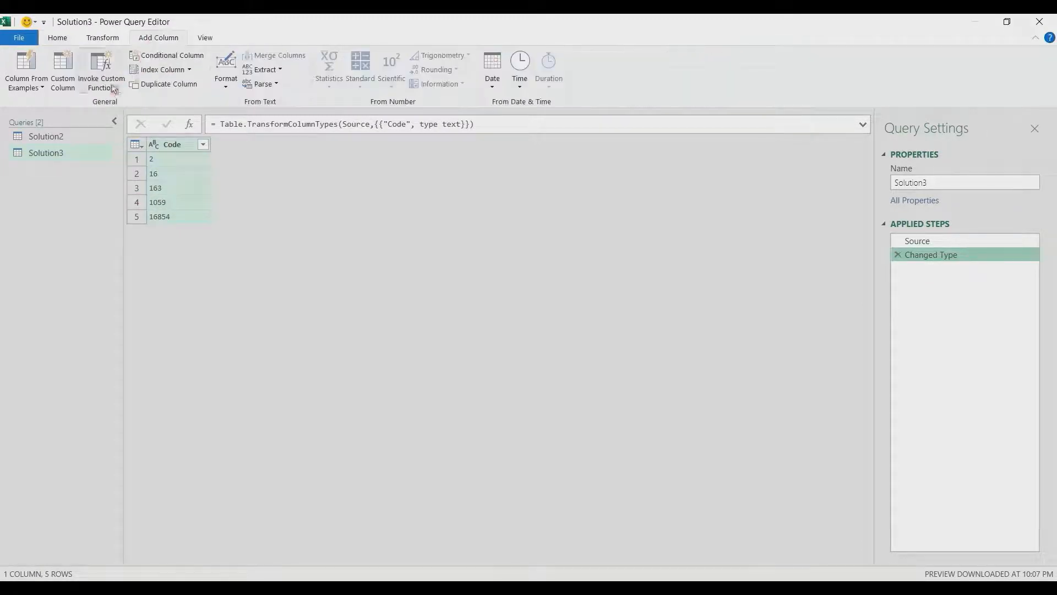
left_click(63, 73)
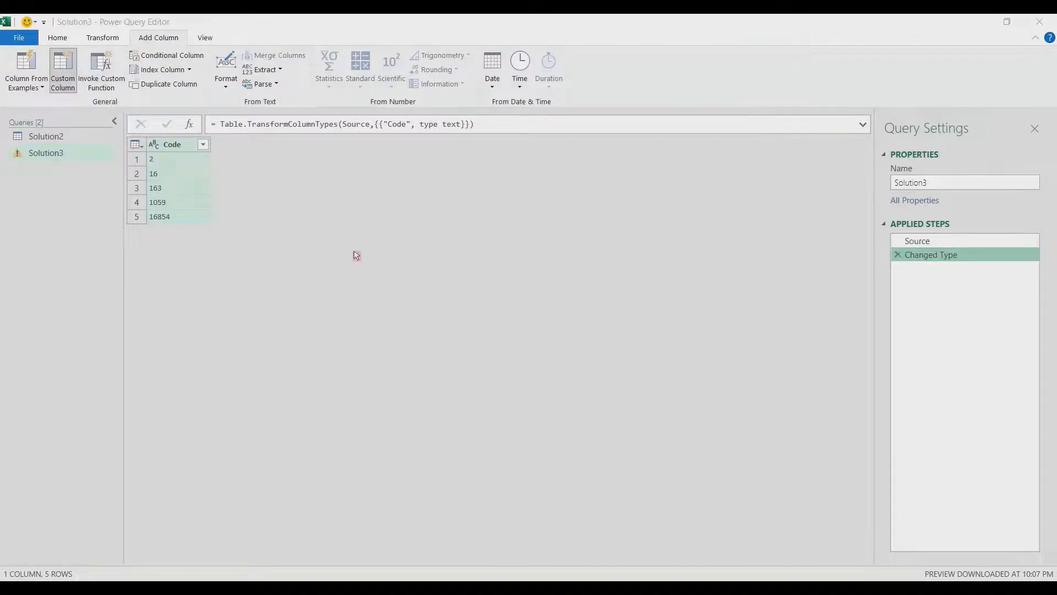
type("New Code")
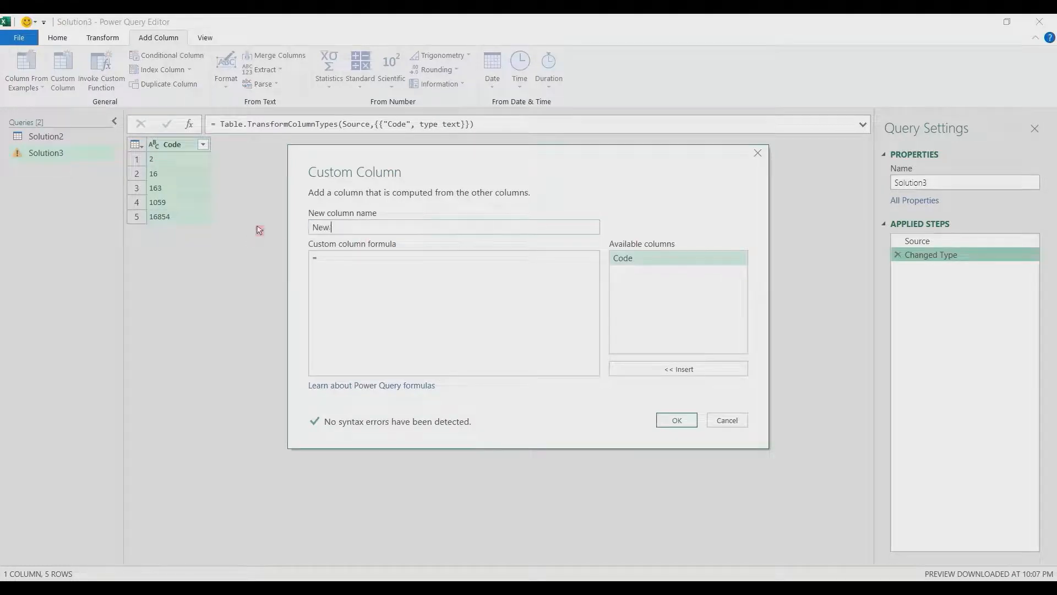
key("Tab")
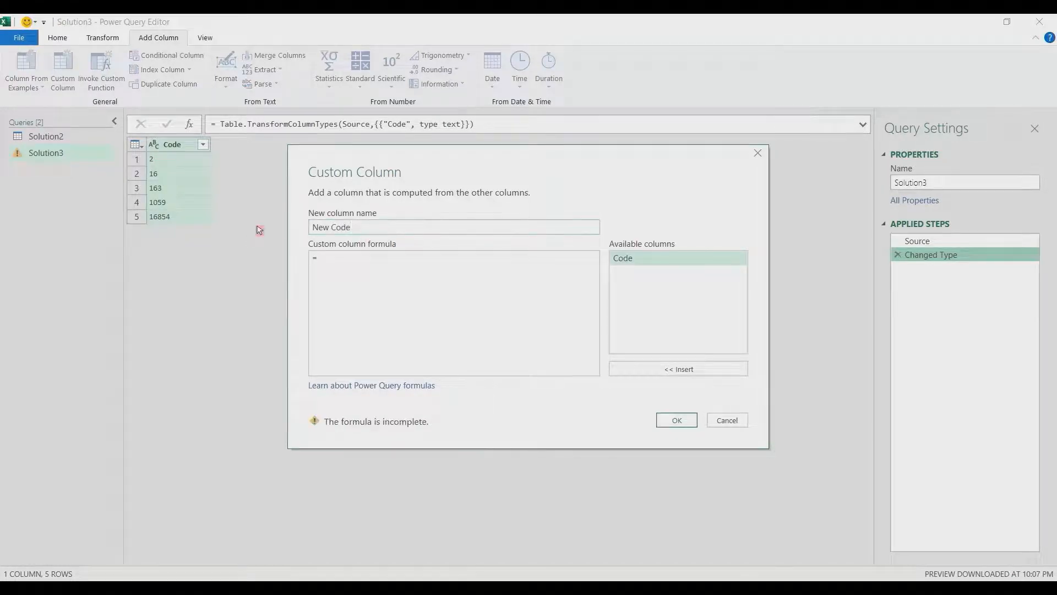
type("Text.PadStart(")
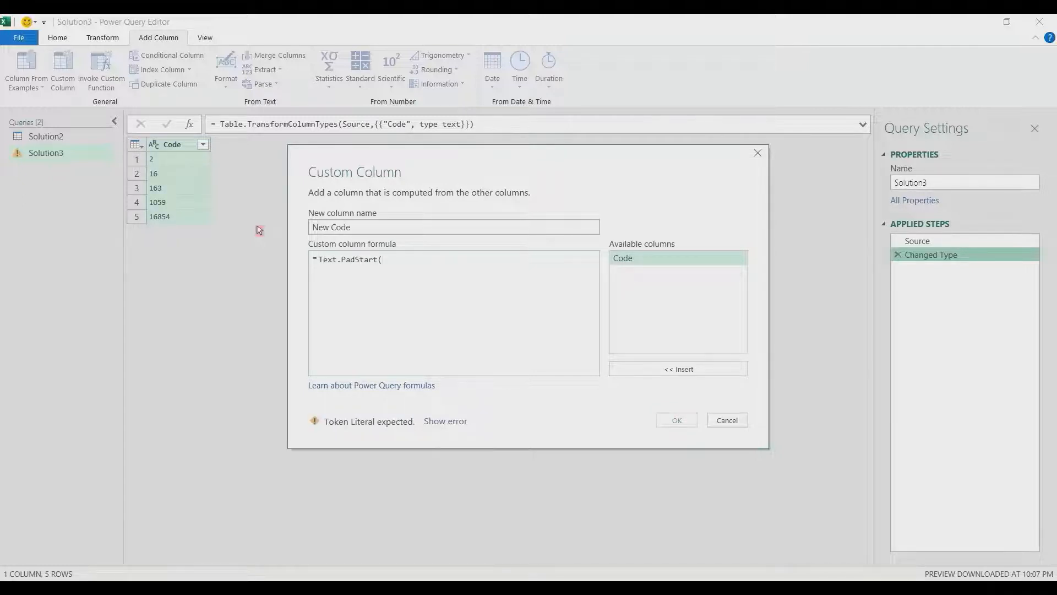
double_click(633, 267)
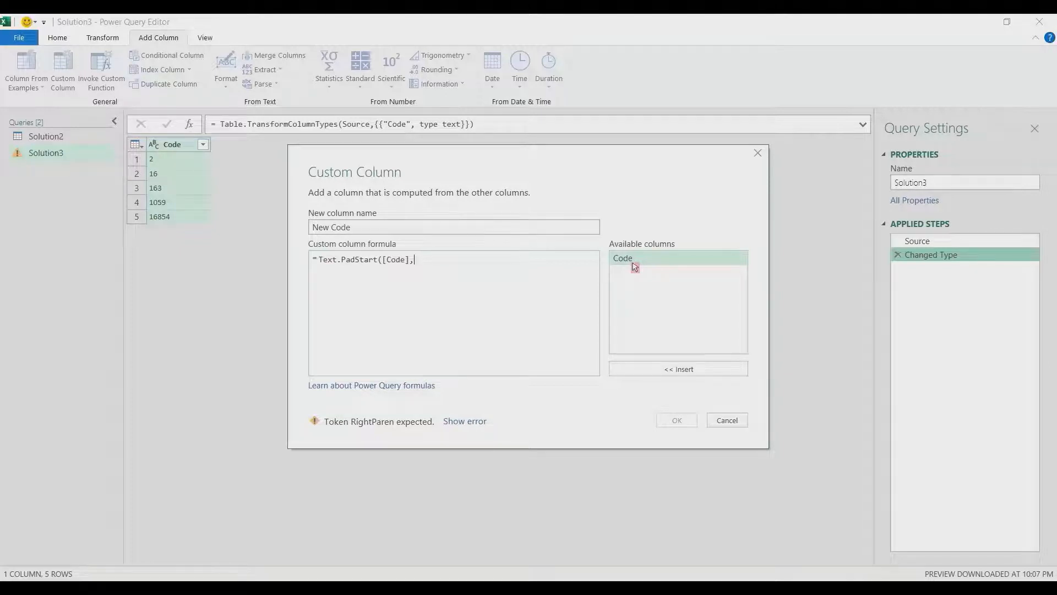
type("6")
type(",")
type("\"0\")")
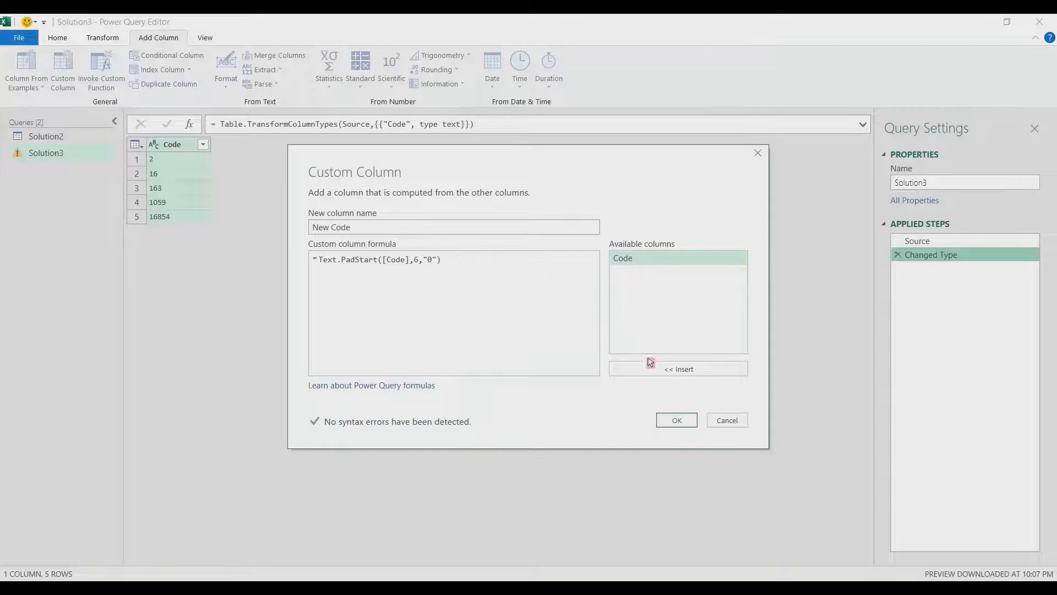
left_click(675, 419)
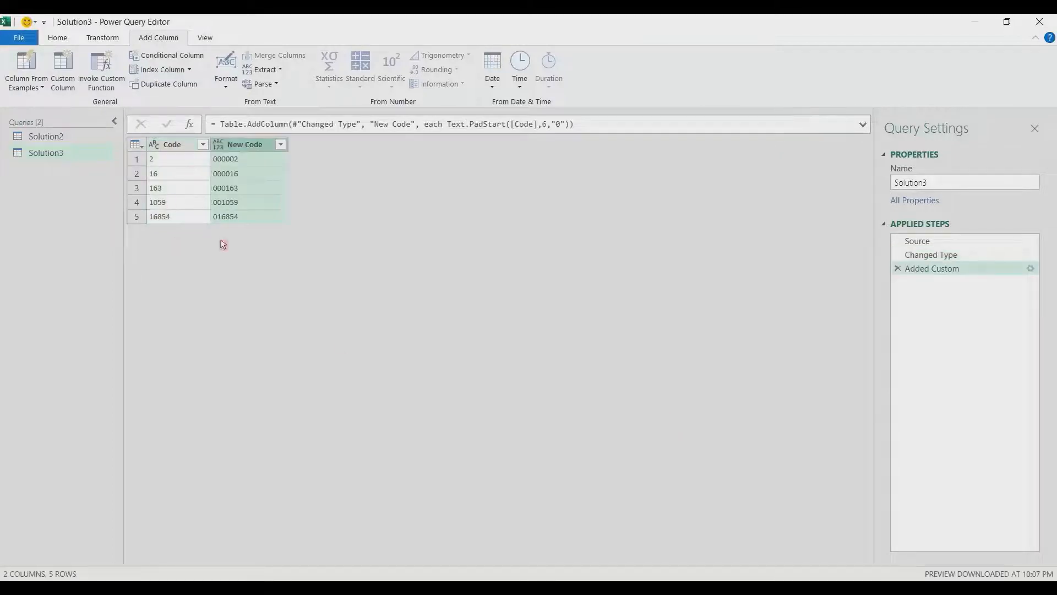
Close and load the Solution3 query as a table in the existing worksheet at cell I4.
left_click(58, 39)
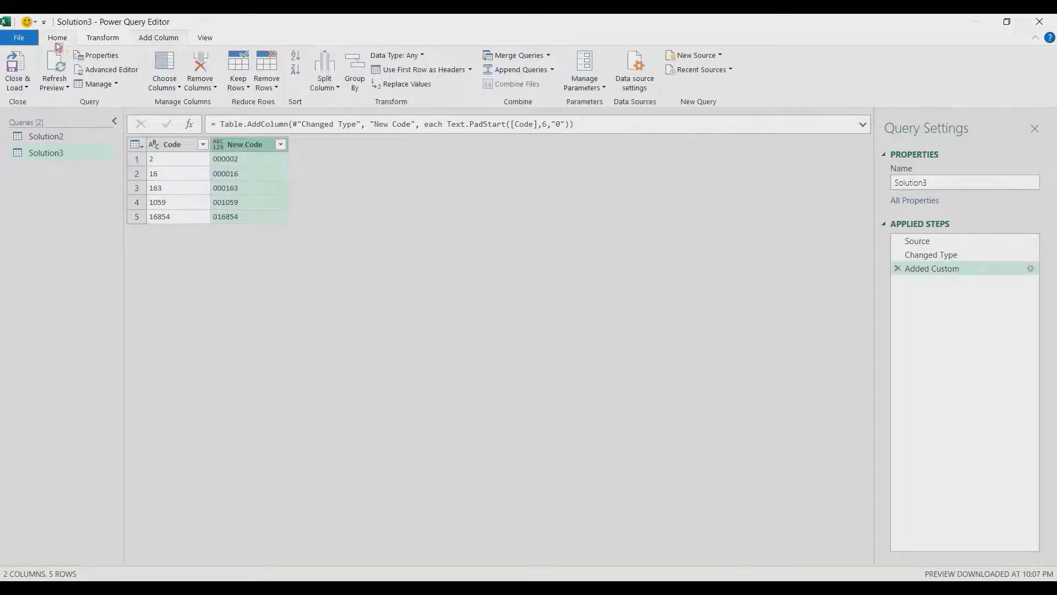
left_click(26, 89)
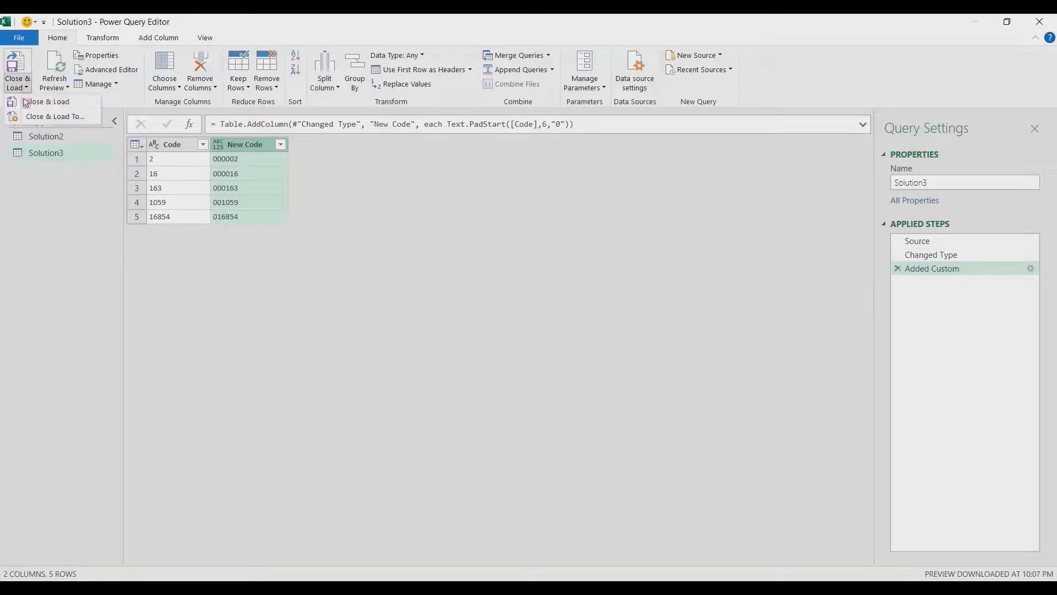
left_click(33, 100)
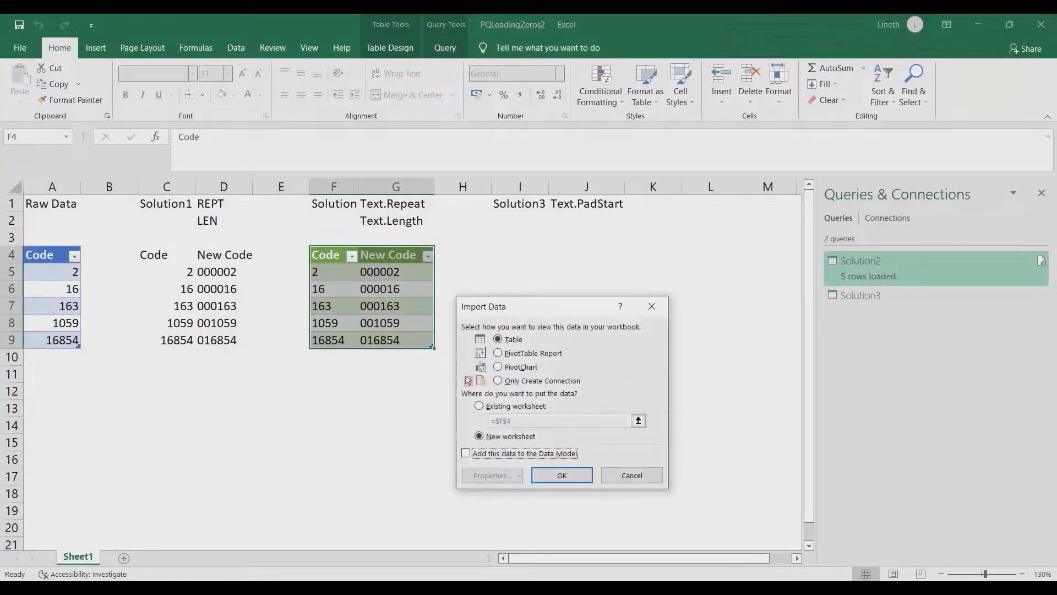
left_click(515, 406)
left_click(510, 254)
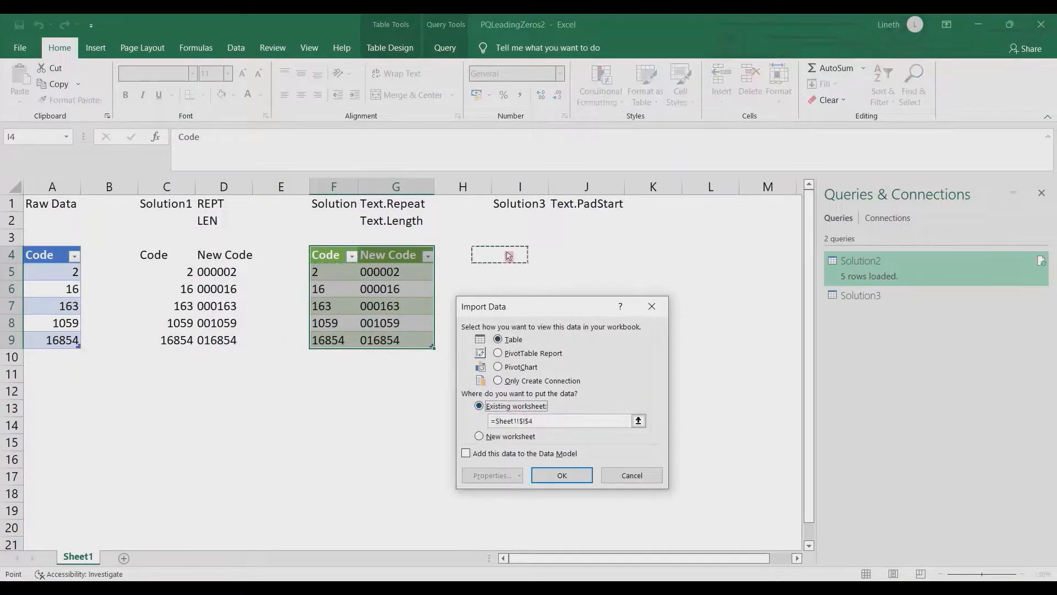
left_click(559, 475)
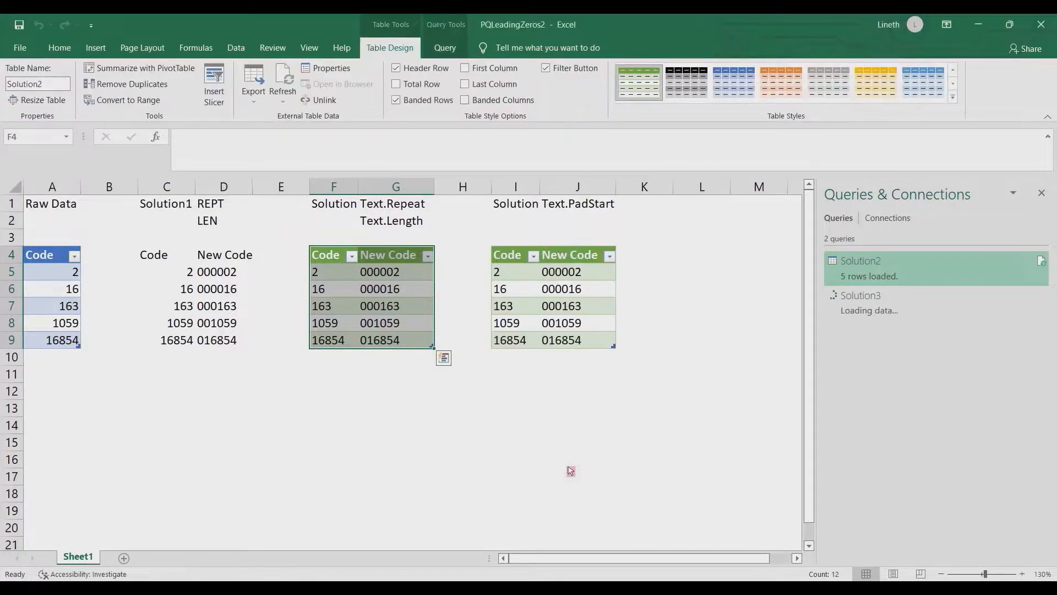
Add the code 123456 to the raw data table in cell A10.
left_click(62, 358)
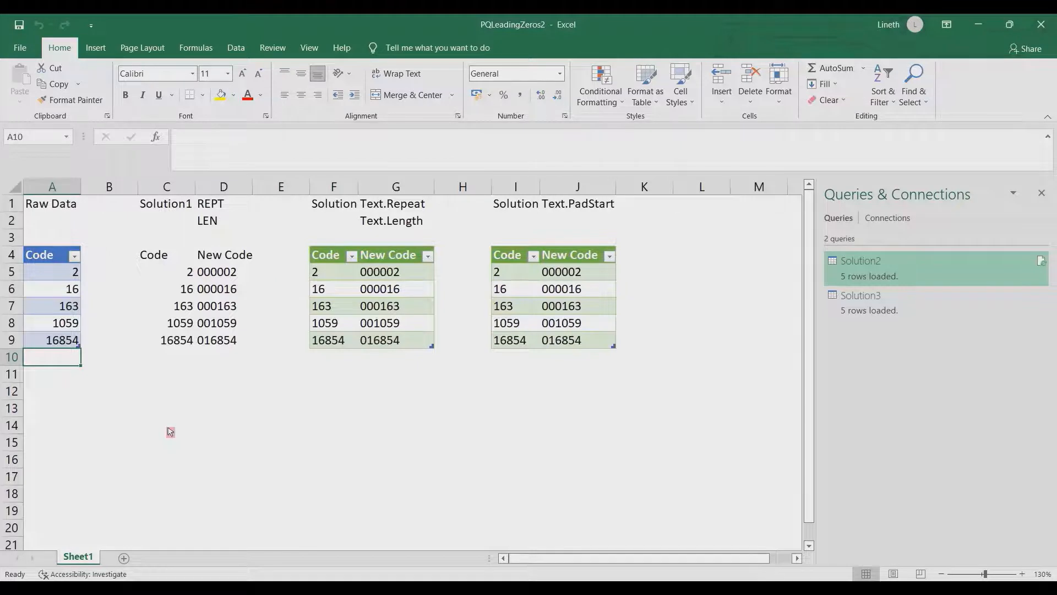
type("123456")
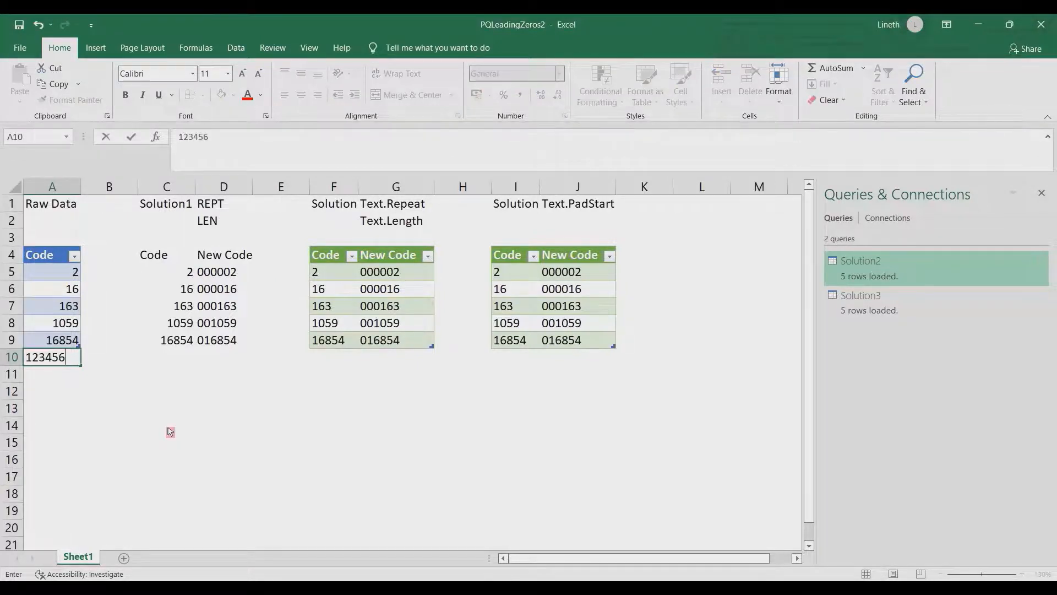
key("Return")
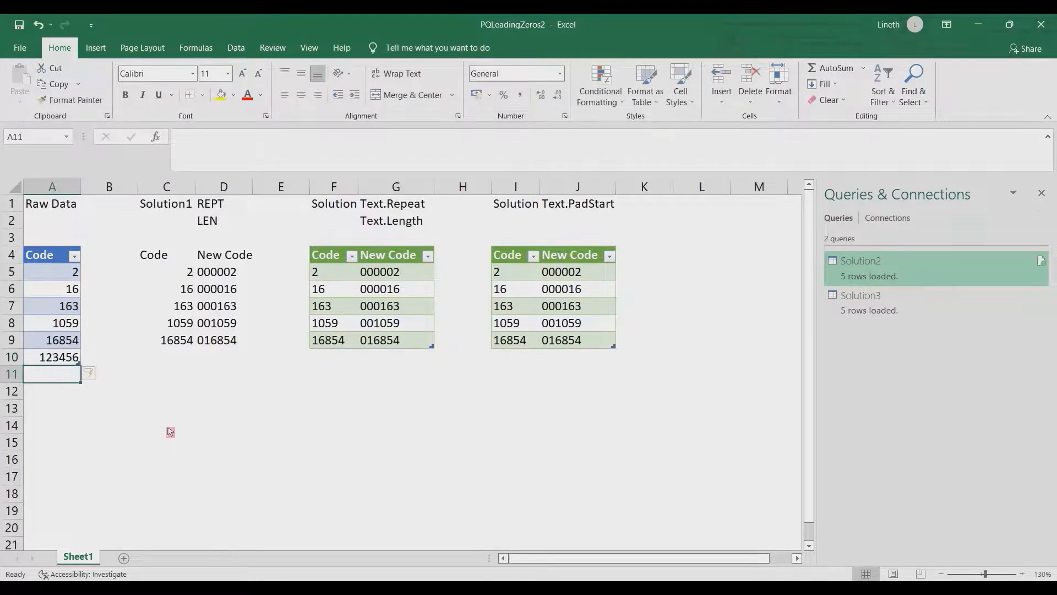
Copy the new raw code from A10 and paste it as values only into C10 of Solution1.
key("Up")
key("ctrl+c")
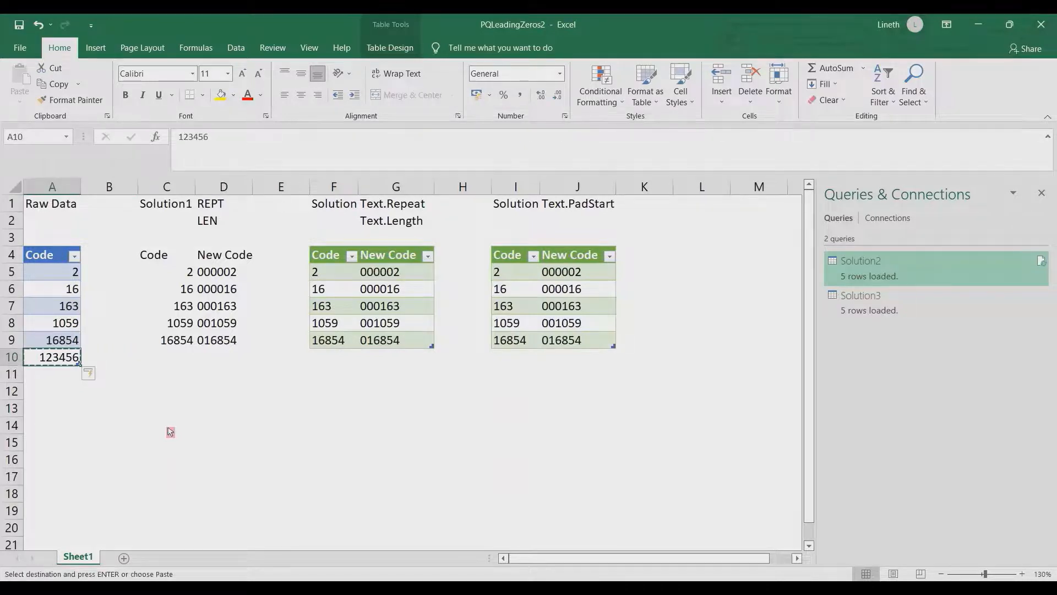
key("Right")
key("Right")
key("Right")
key("Left")
key("alt")
key("e")
key("s")
key("v")
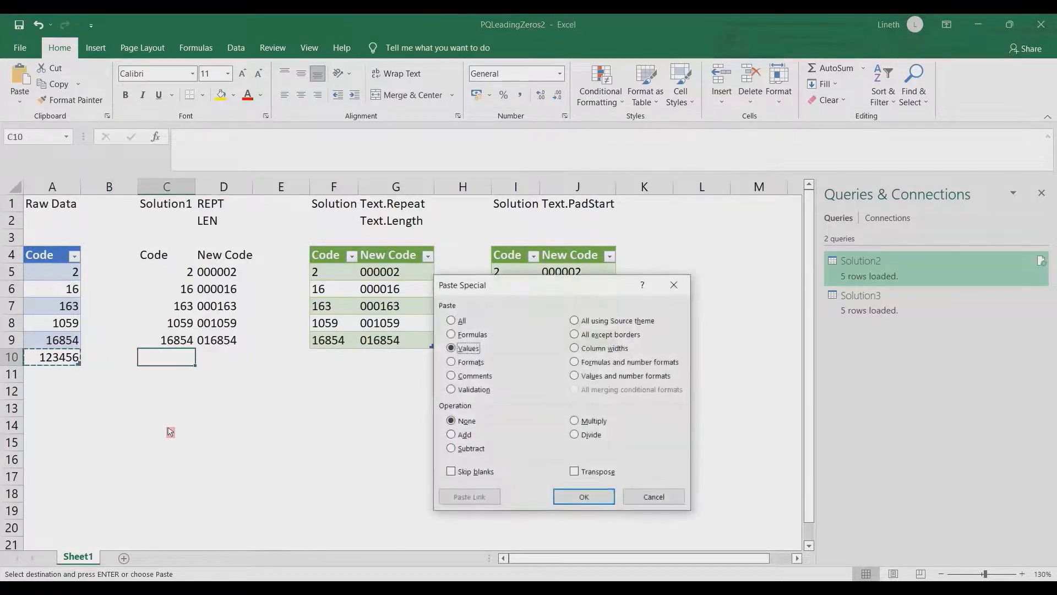
key("Return")
Copy the REPT/LEN formula from D9 down to D10.
key("Up")
key("Right")
key("ctrl+c")
key("Down")
key("ctrl+v")
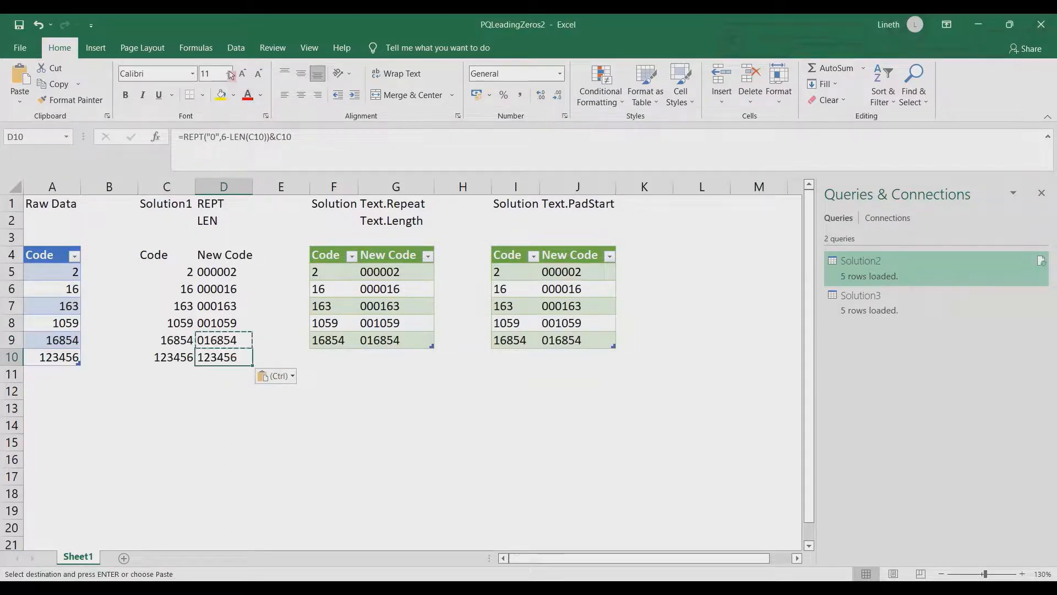
Refresh all queries and check row 10 in the Solution2 and Solution3 tables.
left_click(231, 49)
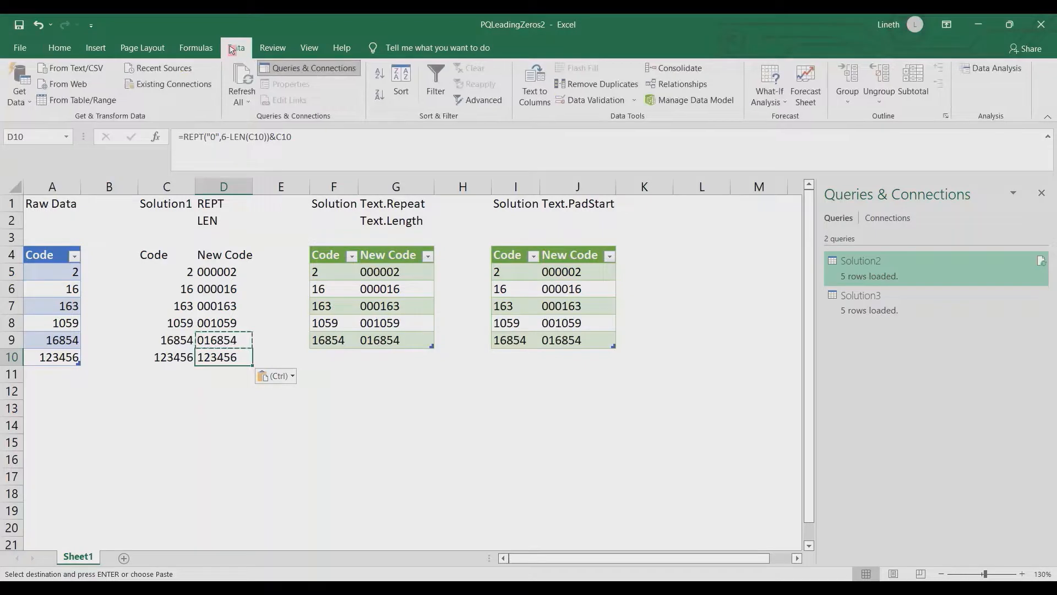
left_click(244, 79)
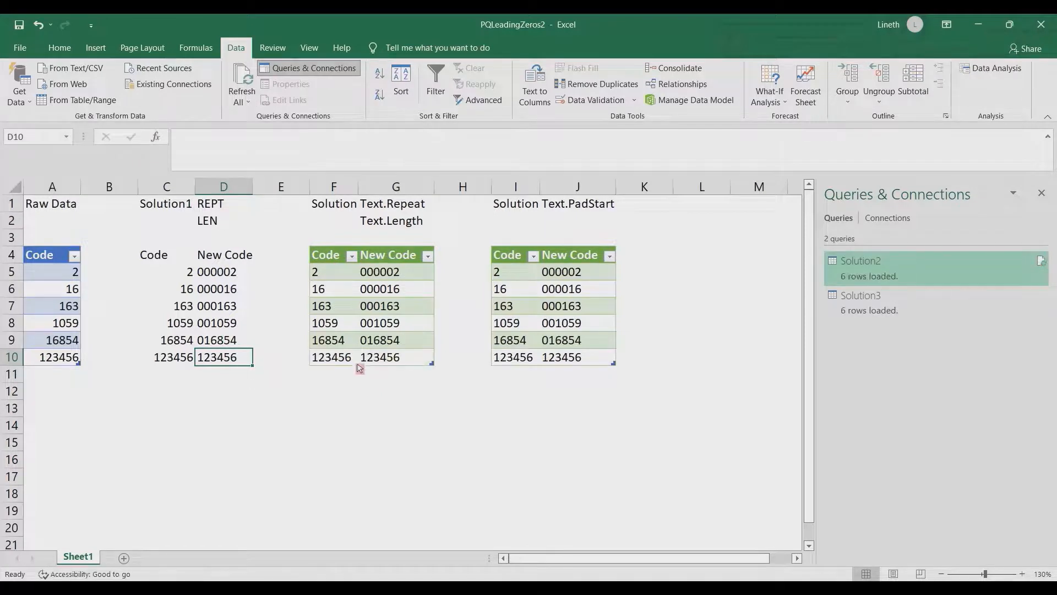
left_click(354, 362)
left_click_drag(381, 362, 390, 362)
left_click_drag(520, 361, 585, 361)
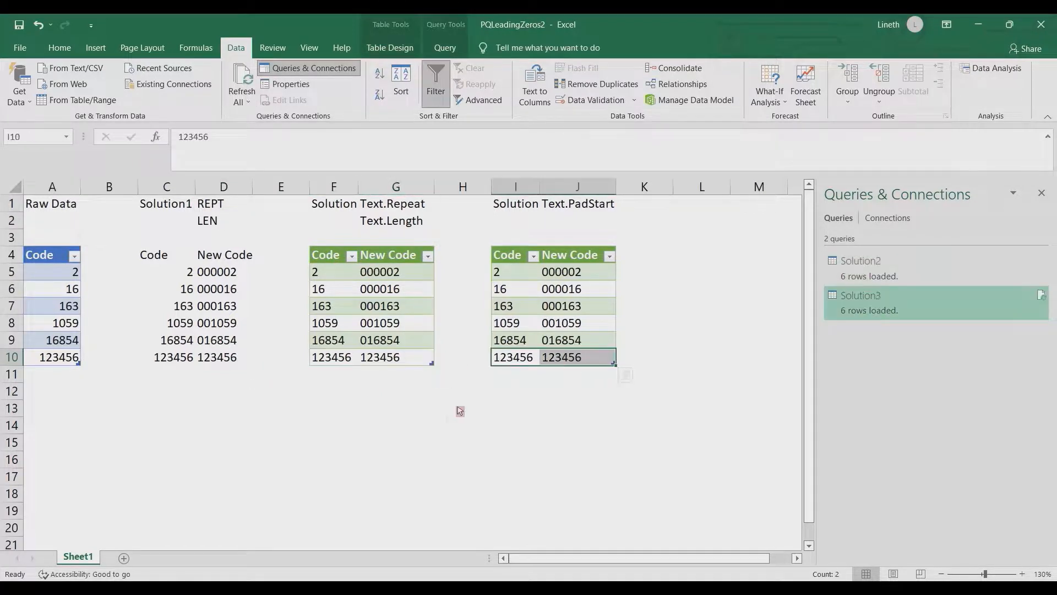
Add the code 1234567 to the raw data table in A11 and paste its value into C11.
left_click(54, 379)
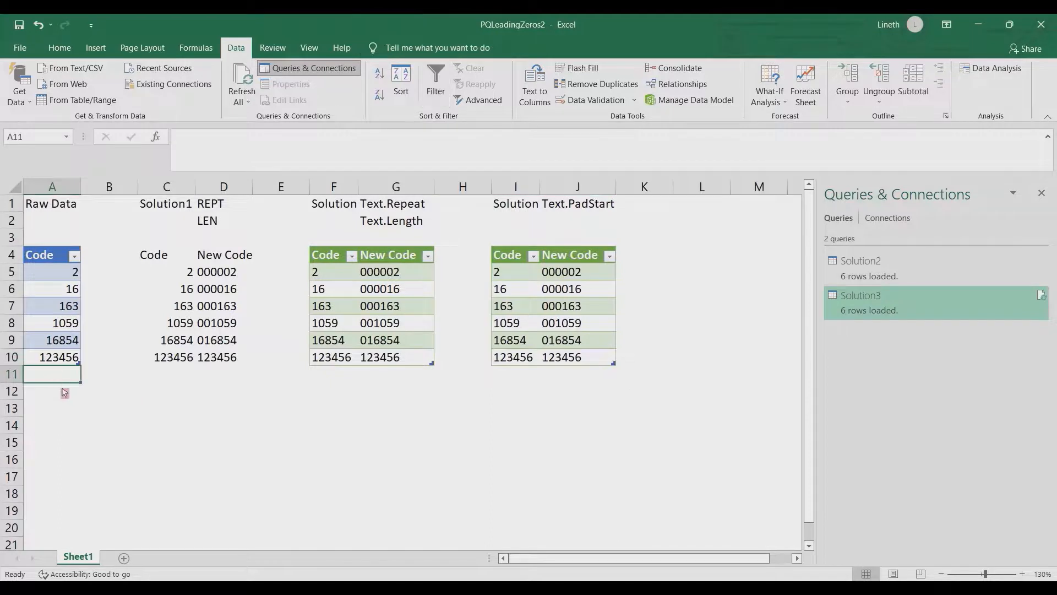
type("1234567")
key("Return")
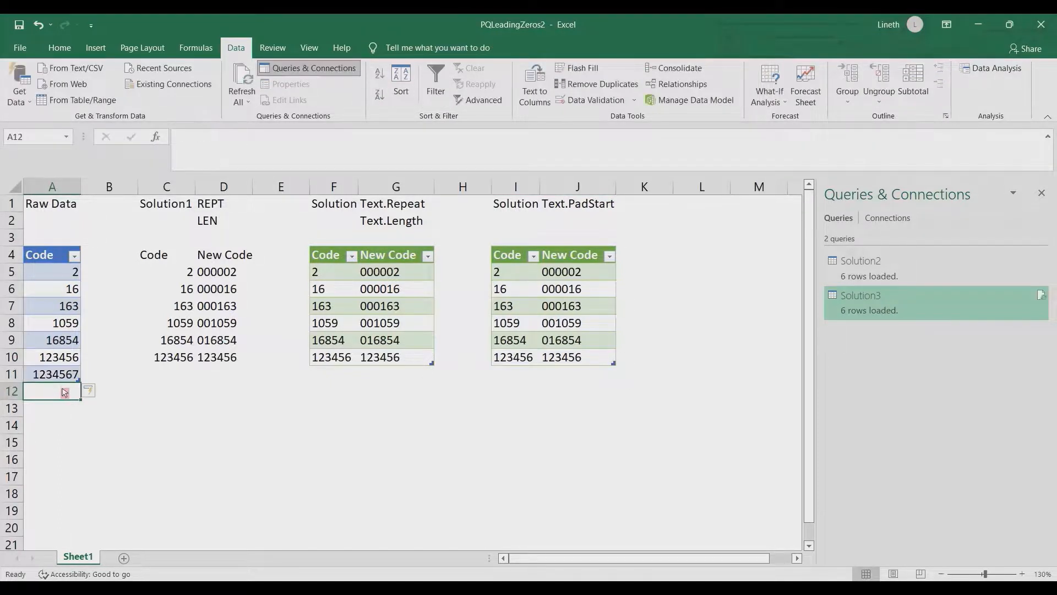
left_click(44, 380)
key("ctrl+c")
left_click(158, 369)
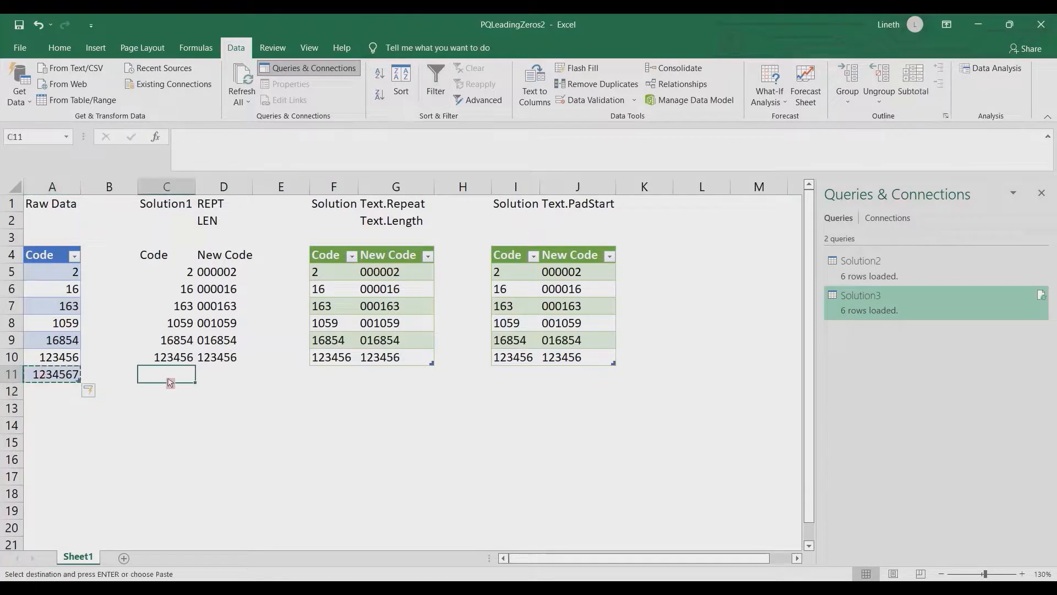
key("ctrl+alt+v")
key("Return")
Copy the REPT/LEN formula from D10 down to D11.
key("Up")
key("Right")
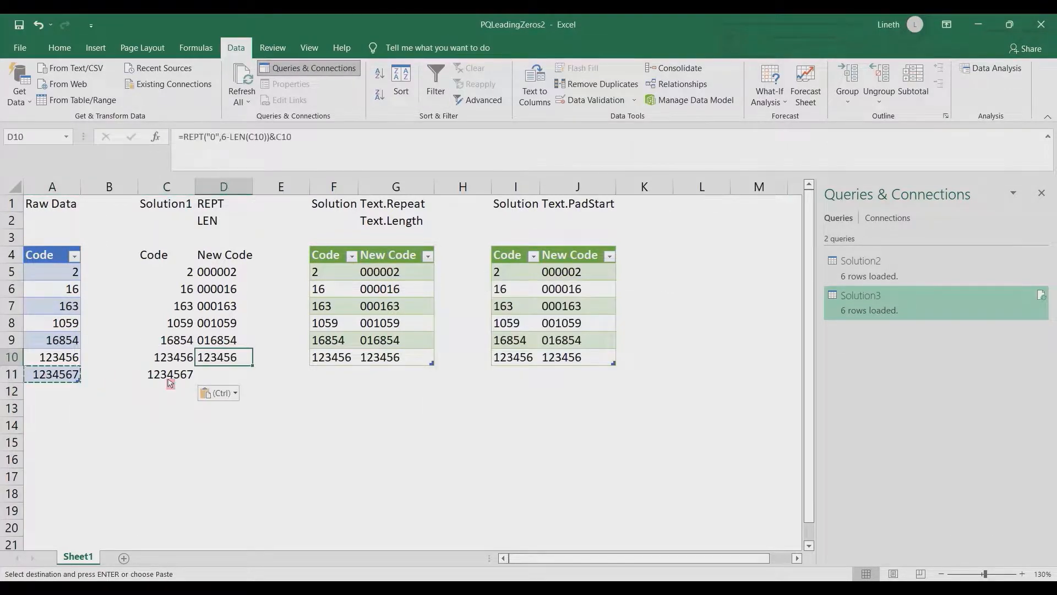
key("ctrl+c")
key("Down")
key("ctrl+v")
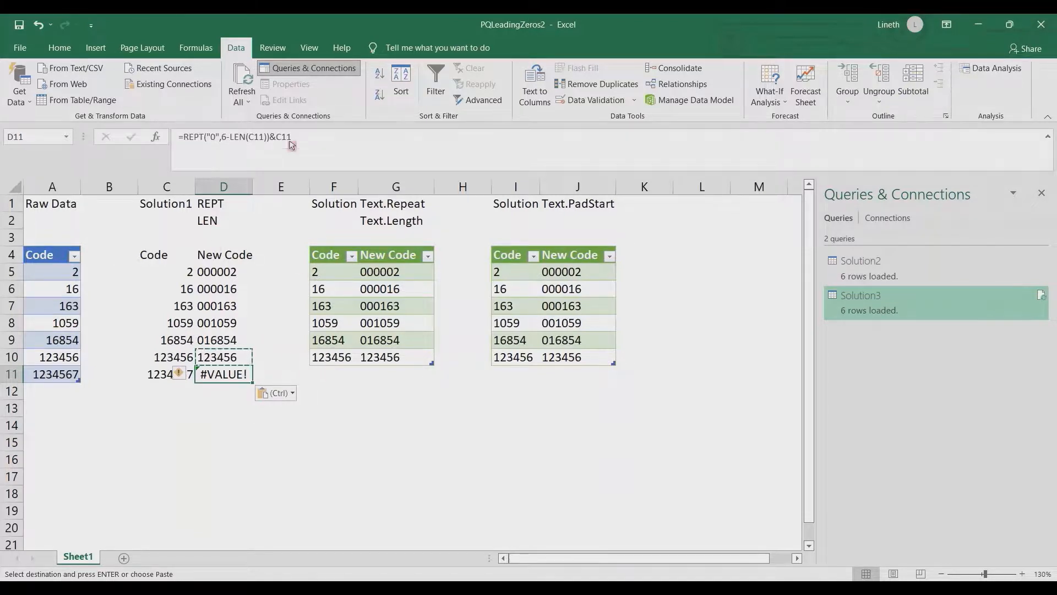
Refresh all queries and compare how the three solutions handle the seven-digit code in row 11.
left_click(245, 83)
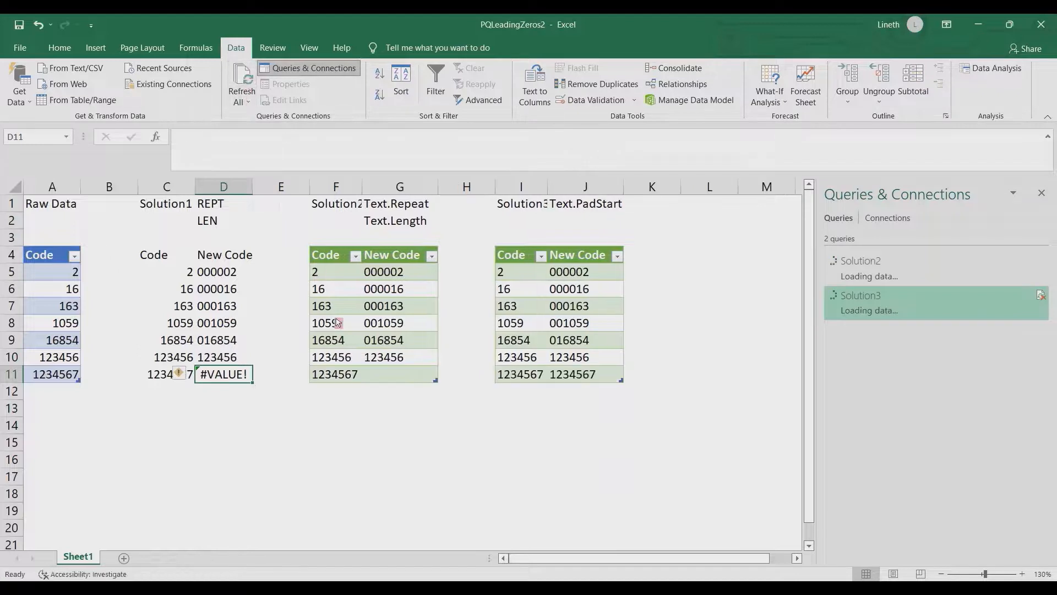
left_click(392, 377)
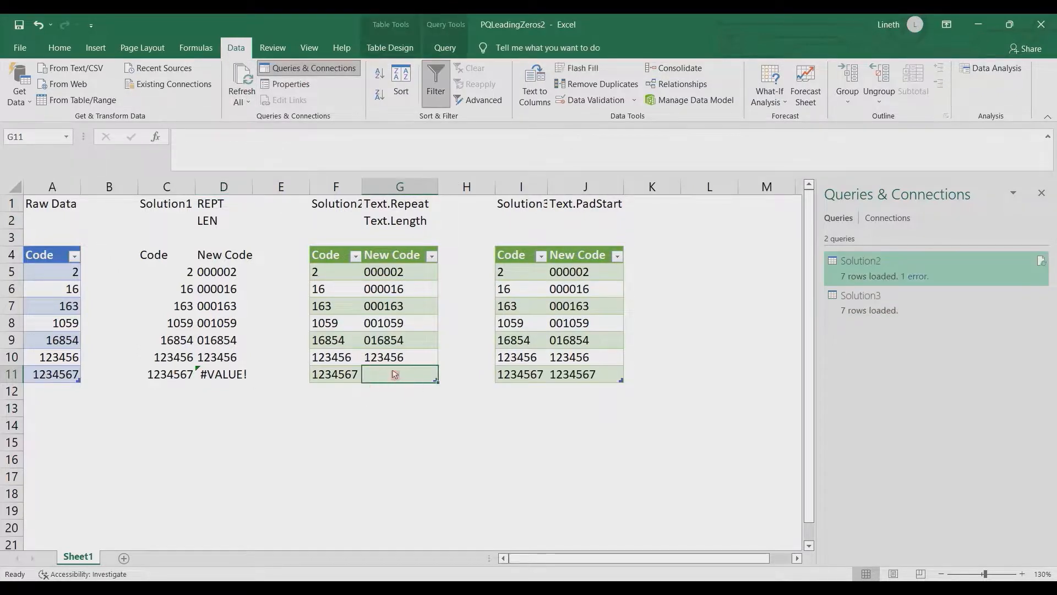
mouse_move(924, 281)
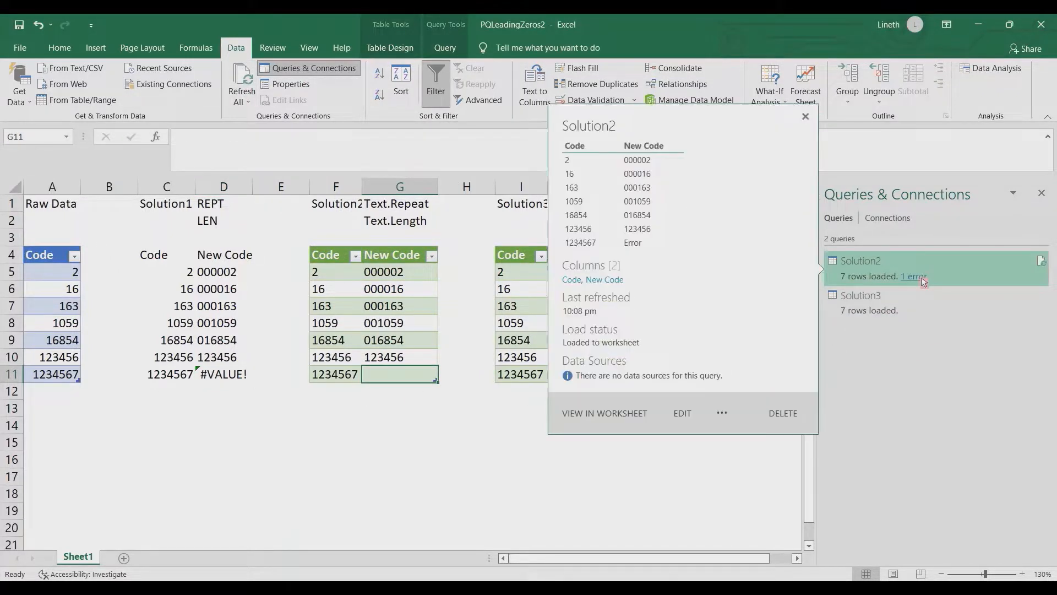
left_click(228, 368)
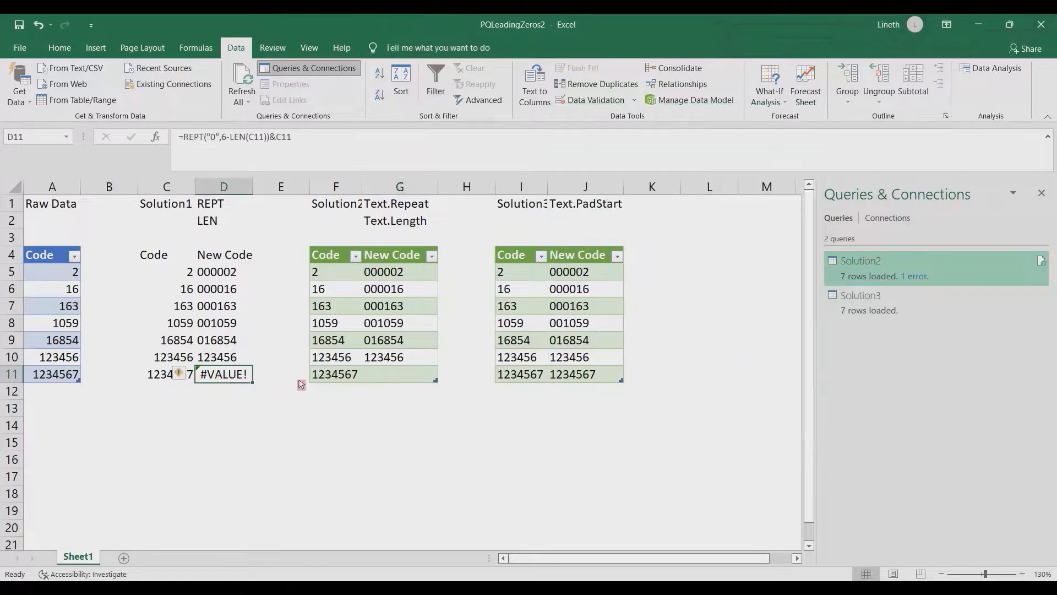
left_click(571, 380)
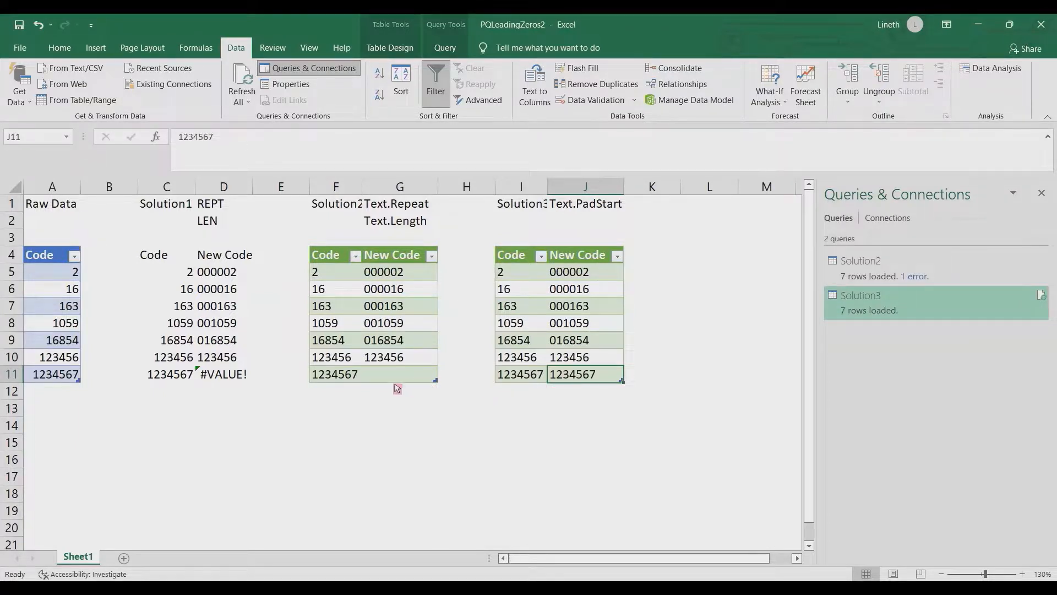
left_click(398, 378)
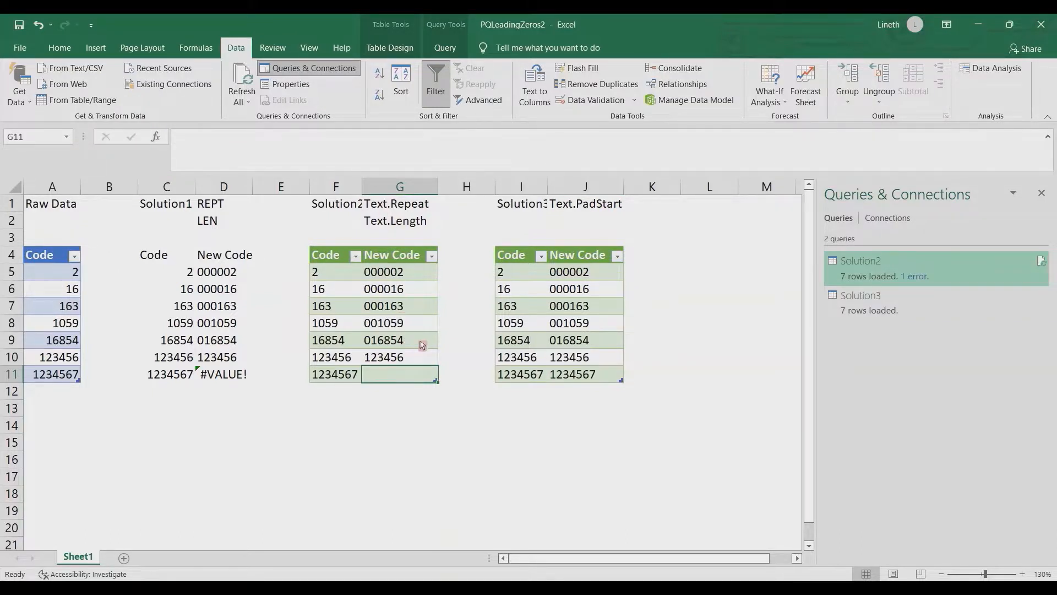
left_click(571, 379)
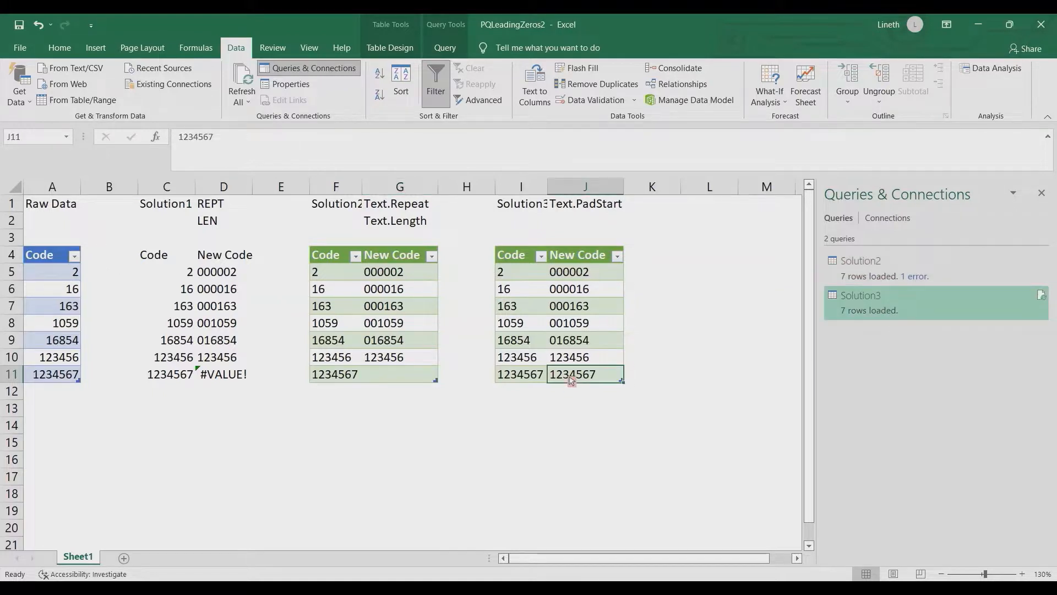